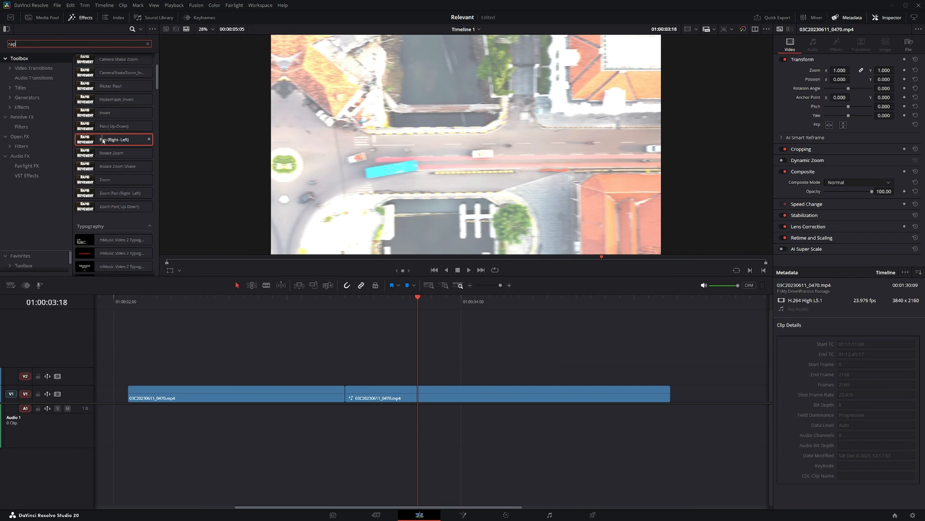
# - Place the Rapid Movement Pan (Right-Left) effect on track V2 so it spans the cut between the two 0470 clips
pyautogui.moveTo(103, 141); pyautogui.dragTo(312, 358)
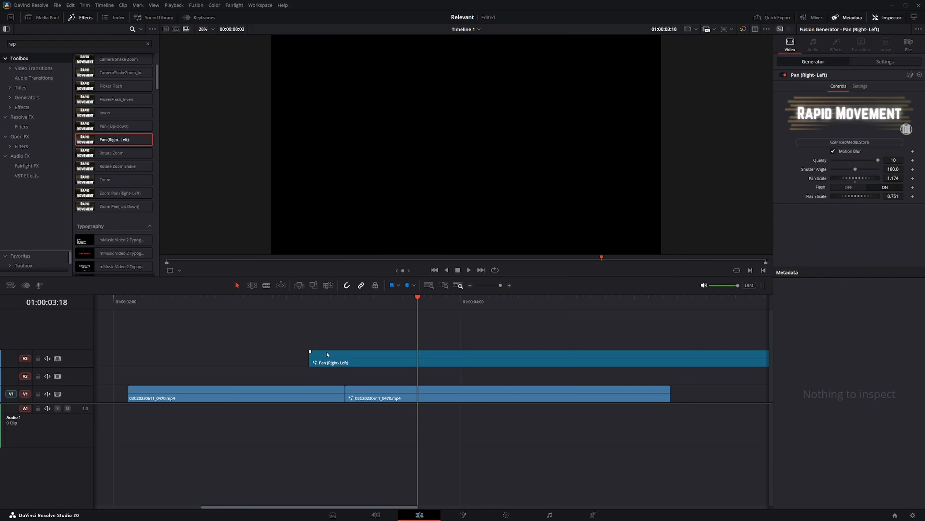
pyautogui.click(368, 362)
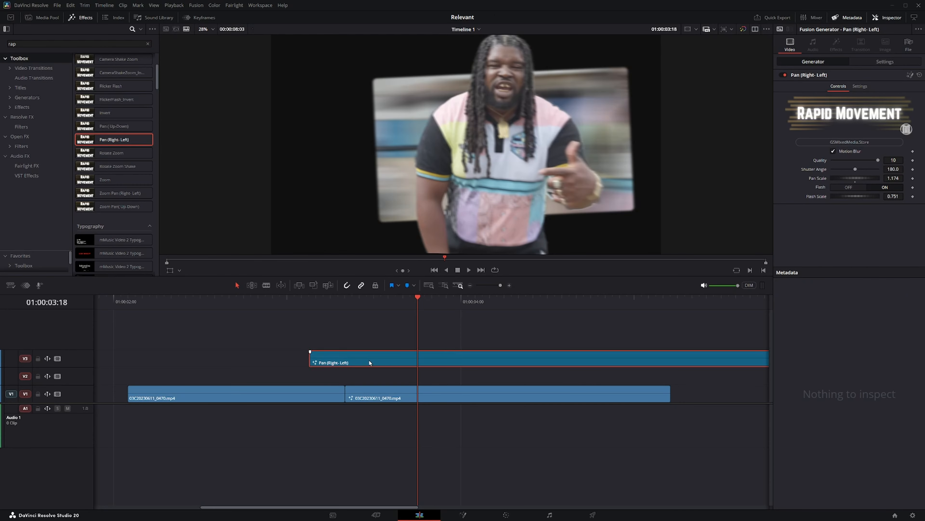
pyautogui.moveTo(369, 363); pyautogui.dragTo(383, 379)
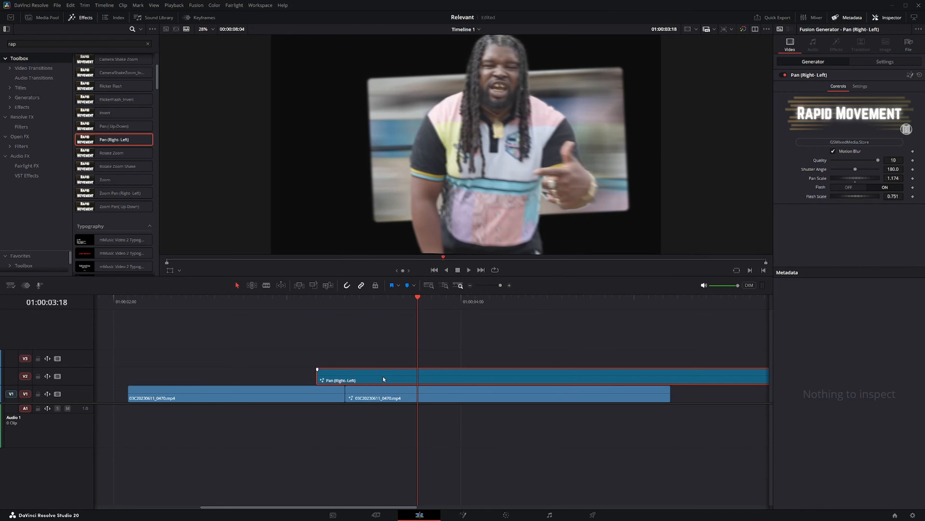
# - Change the duration of the Pan (Right-Left) effect clip in frames
pyautogui.hotkey('ctrl', 'd')
pyautogui.click(571, 310)
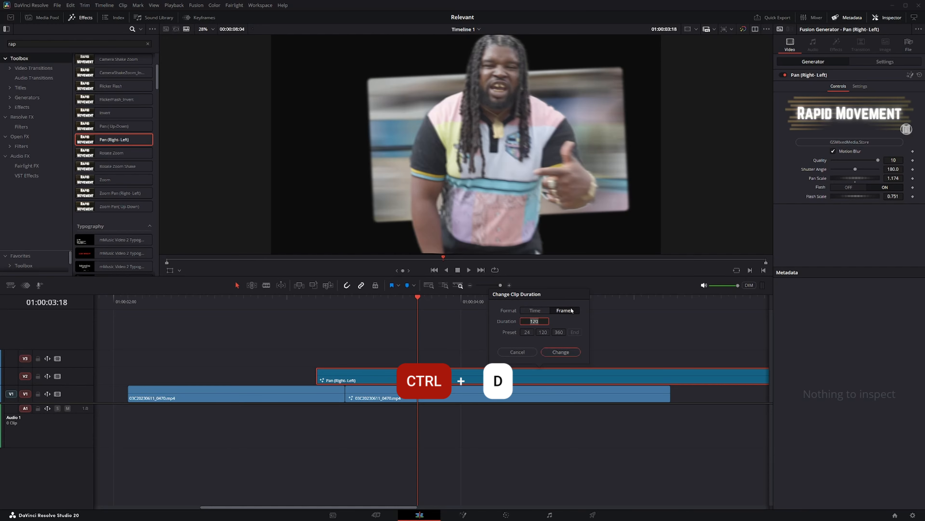
pyautogui.press('Return')
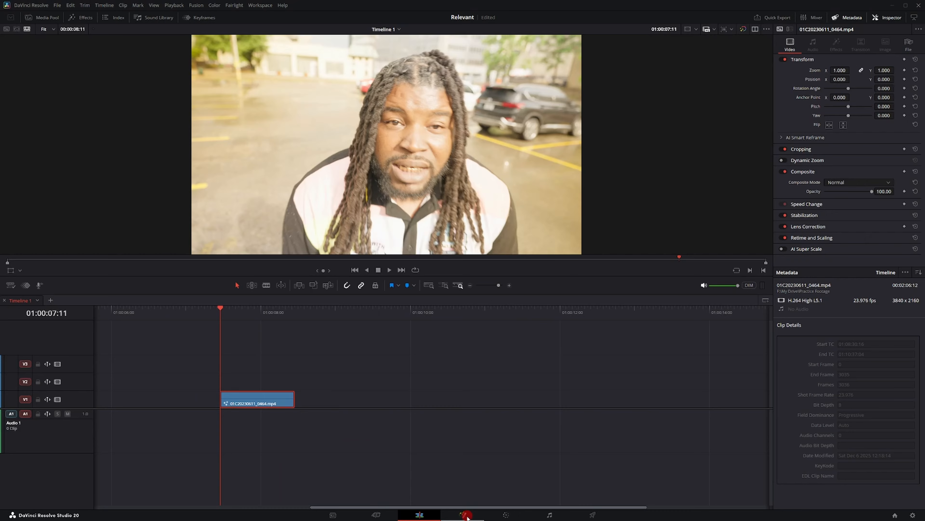
# - Add a Magic Mask after MediaIn1 in the Fusion composition of 01C20230611_0464.mp4 and mark the man's right eye with strokes
pyautogui.click(466, 515)
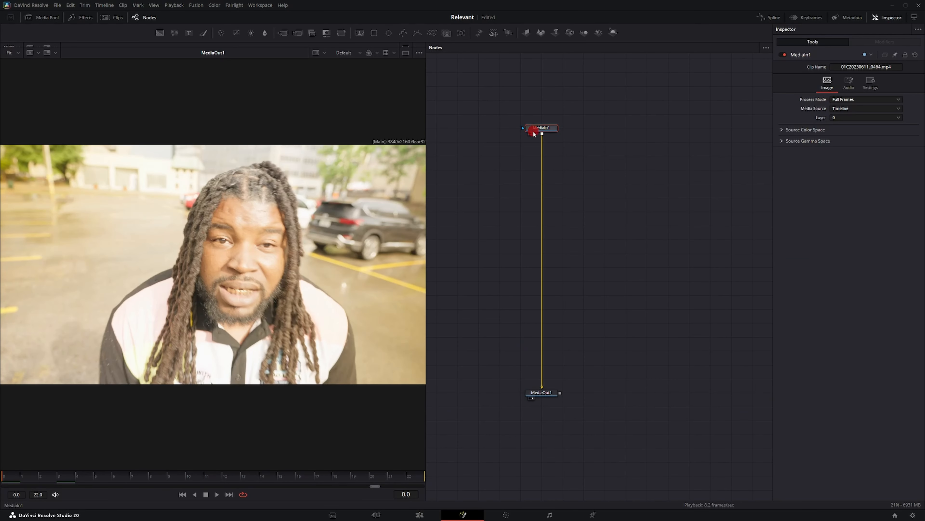
pyautogui.click(473, 44)
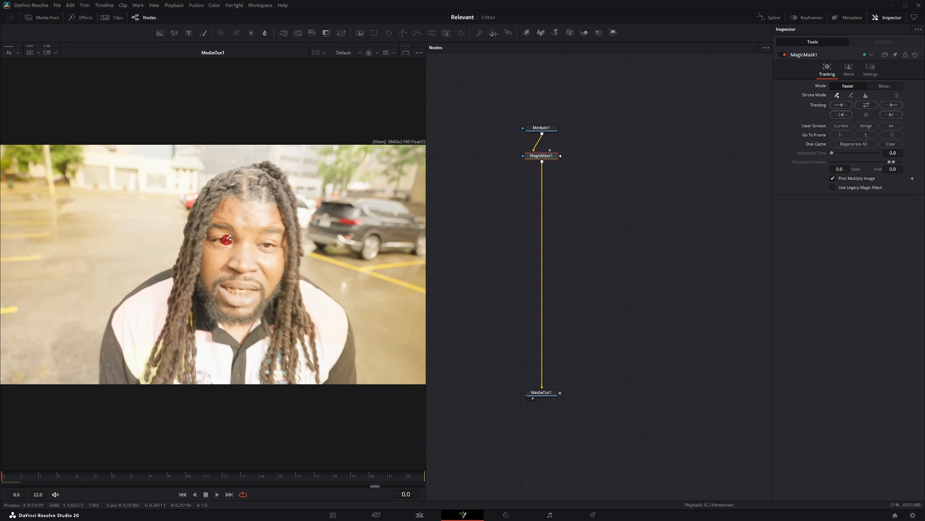
pyautogui.scroll(5, 229, 241)
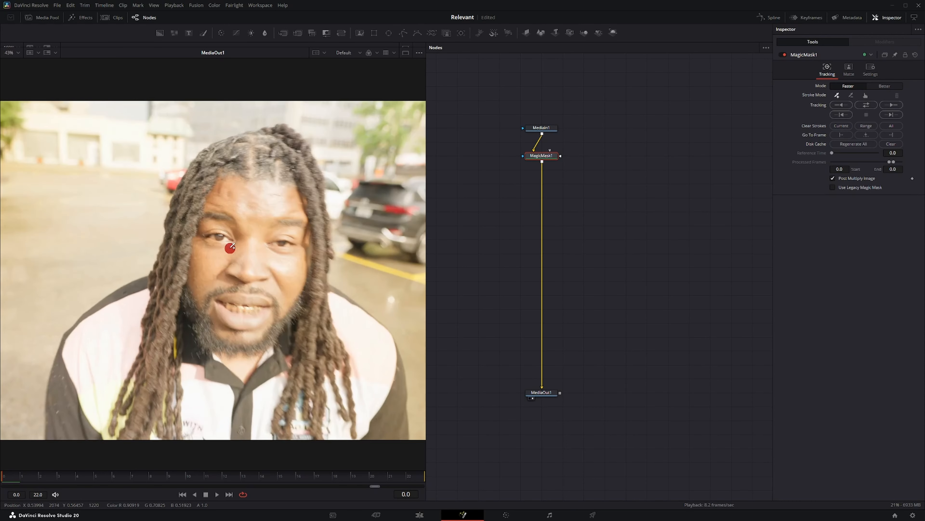
pyautogui.scroll(2, 231, 247)
pyautogui.click(178, 182)
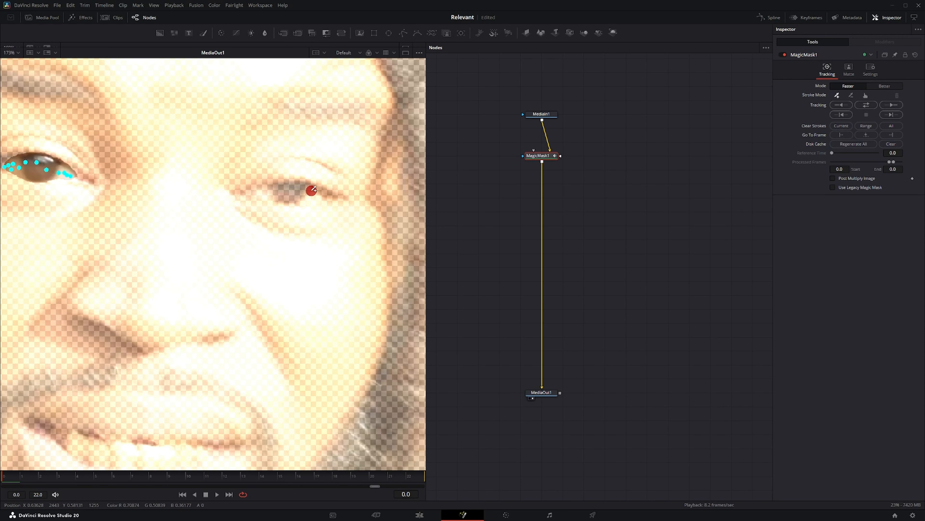
# - Try to include the man's left eye in the same mask and subtract the surrounding skin
pyautogui.click(299, 190)
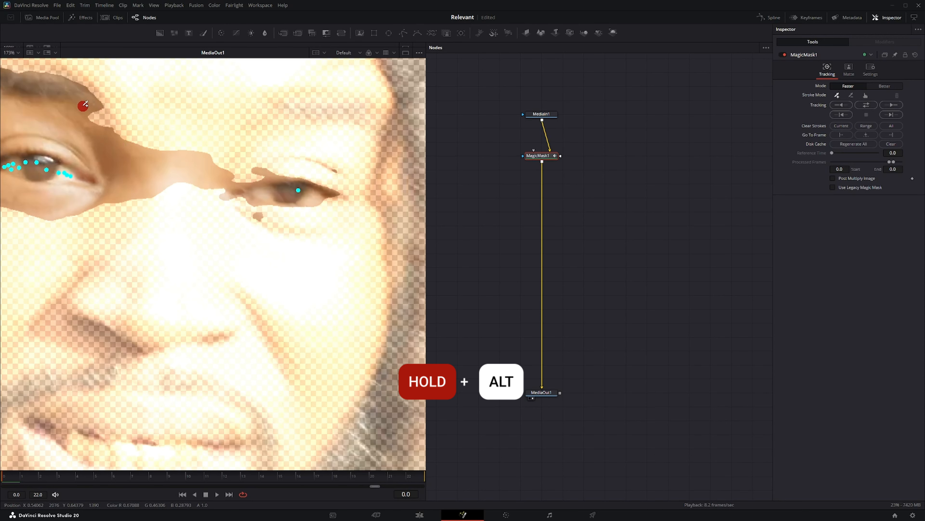
pyautogui.keyDown('alt'); pyautogui.click(49, 104); pyautogui.keyUp('alt')
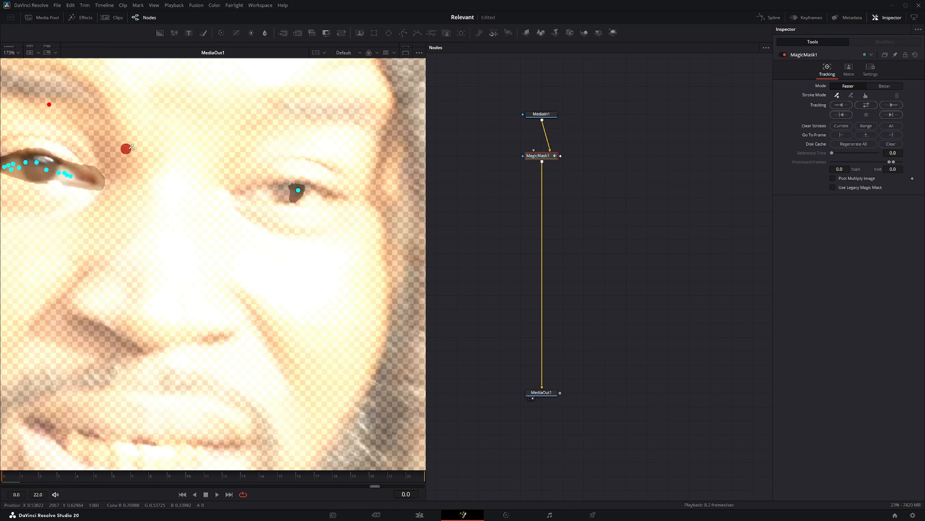
pyautogui.keyDown('alt'); pyautogui.click(100, 132); pyautogui.keyUp('alt')
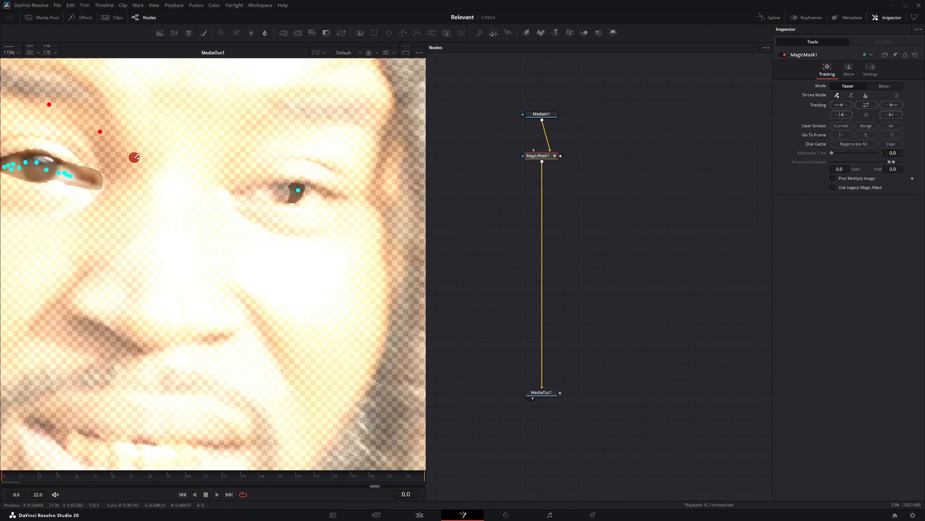
pyautogui.hotkey('ctrl', 'z')
pyautogui.hotkey('ctrl', 'z')
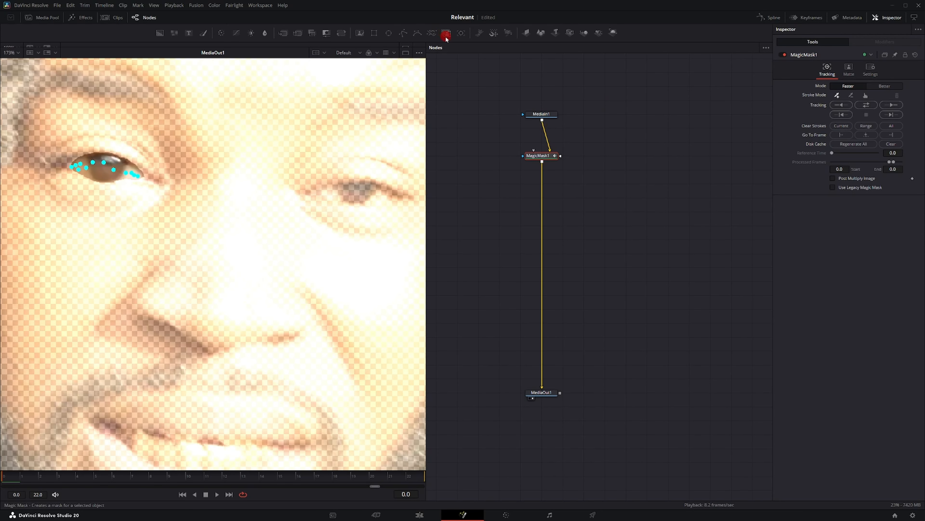
# - Add a second Magic Mask node fed from MediaIn1 and show it in the viewer
pyautogui.moveTo(446, 36); pyautogui.dragTo(627, 157)
pyautogui.moveTo(542, 120); pyautogui.dragTo(619, 158)
pyautogui.click(630, 158)
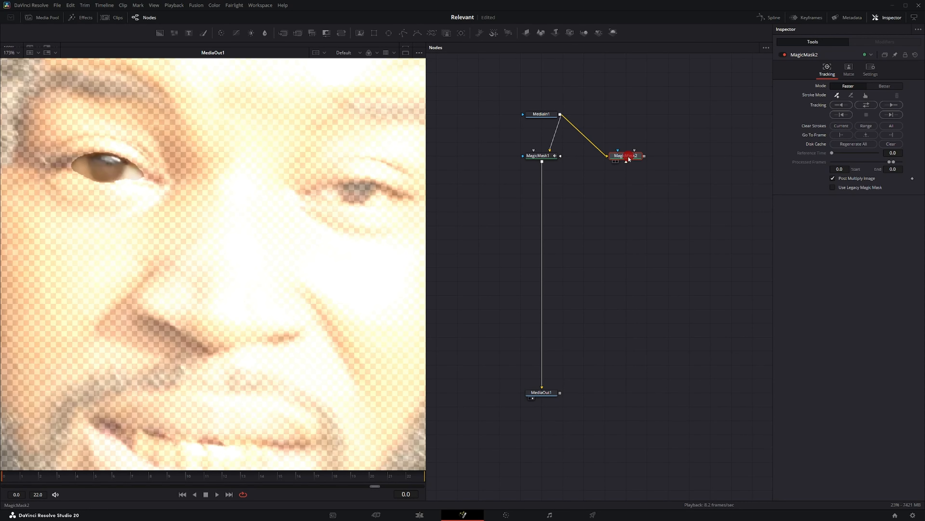
pyautogui.click(615, 161)
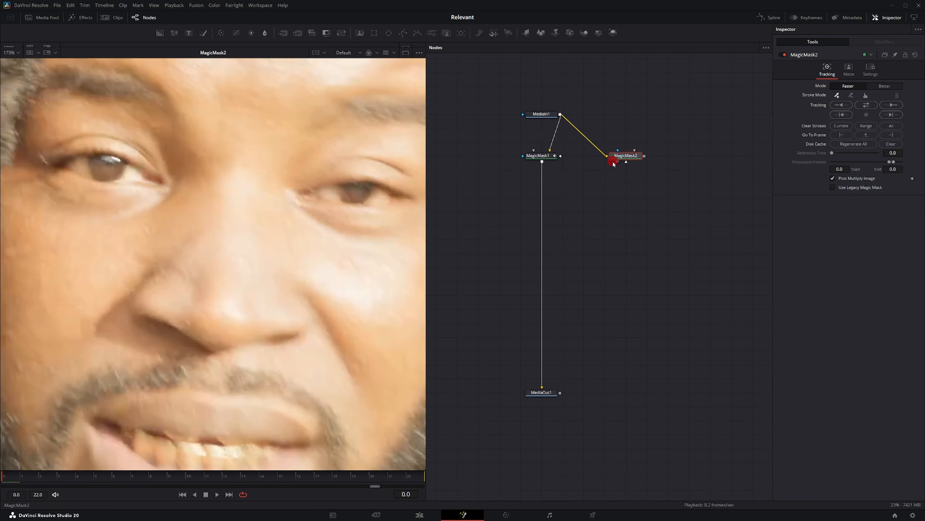
# - Mark the man's left eye with strokes in MagicMask2 and track the mask in both directions
pyautogui.scroll(5, 353, 195)
pyautogui.scroll(-5, 353, 197)
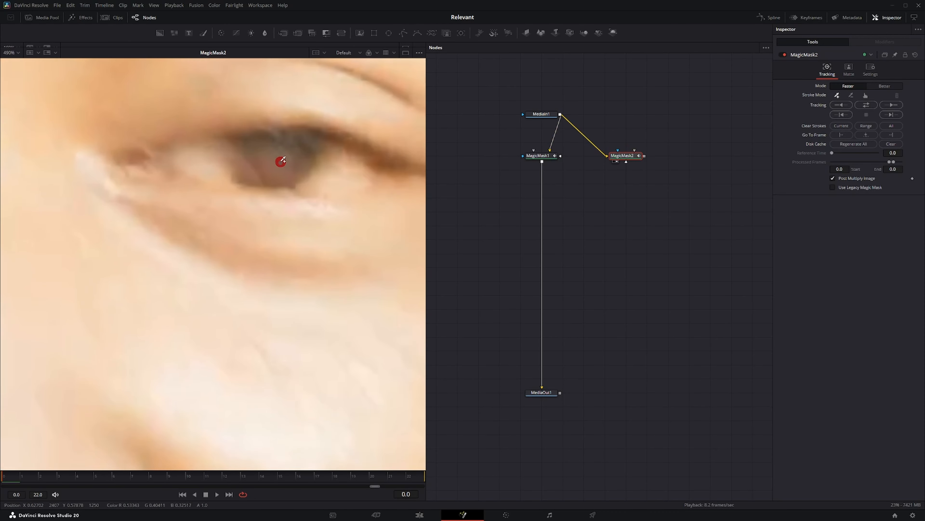
pyautogui.click(867, 105)
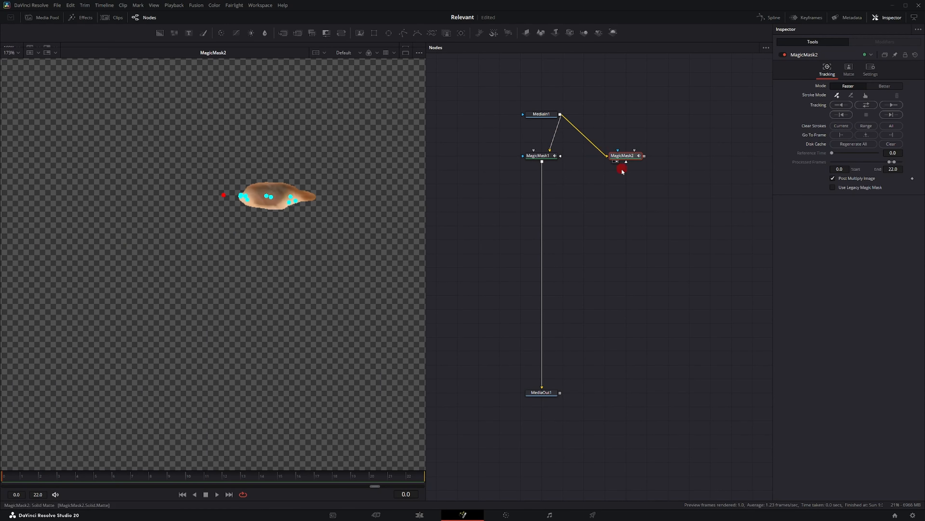
# - View MagicMask1, enable Post Multiply Image, and track its mask in both directions
pyautogui.moveTo(548, 159); pyautogui.dragTo(403, 173)
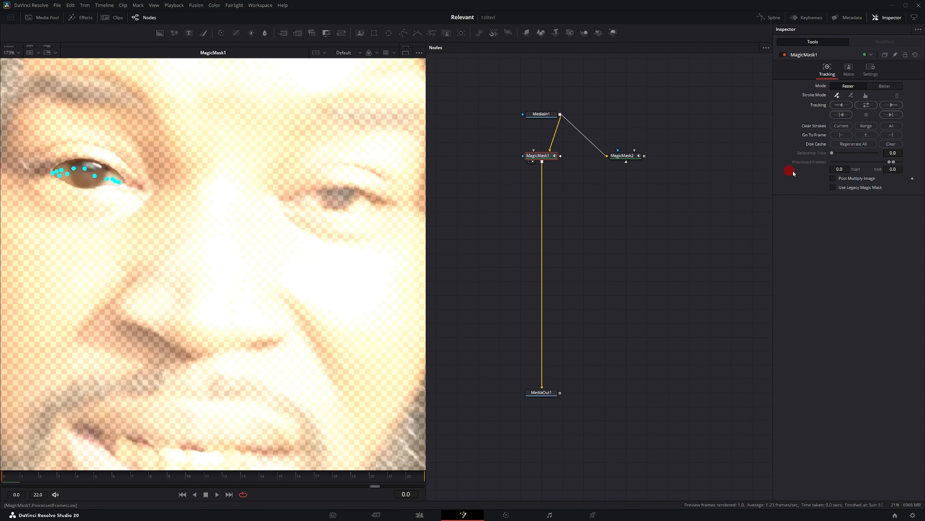
pyautogui.click(833, 179)
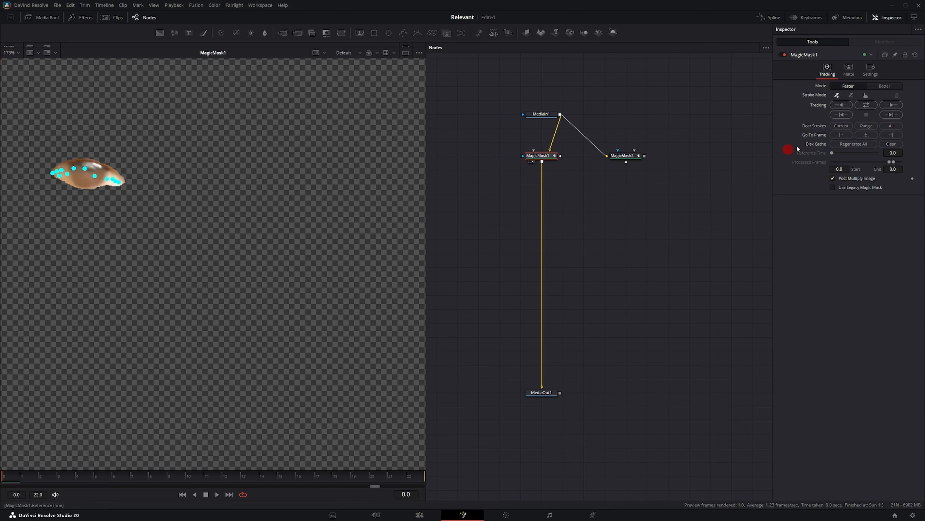
pyautogui.click(869, 105)
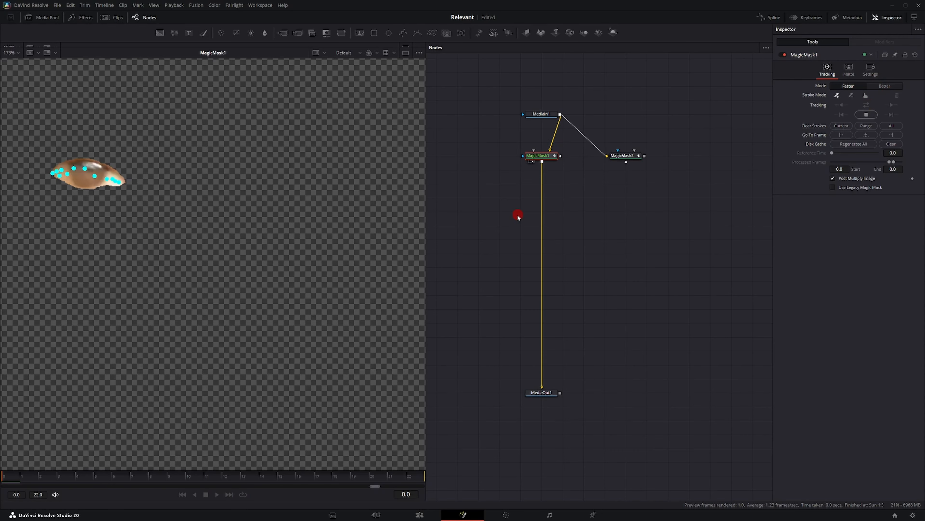
# - Merge the MagicMask1 and MagicMask2 outputs into MediaOut1 and place the Merge node centrally beneath the two masks
pyautogui.click(549, 392)
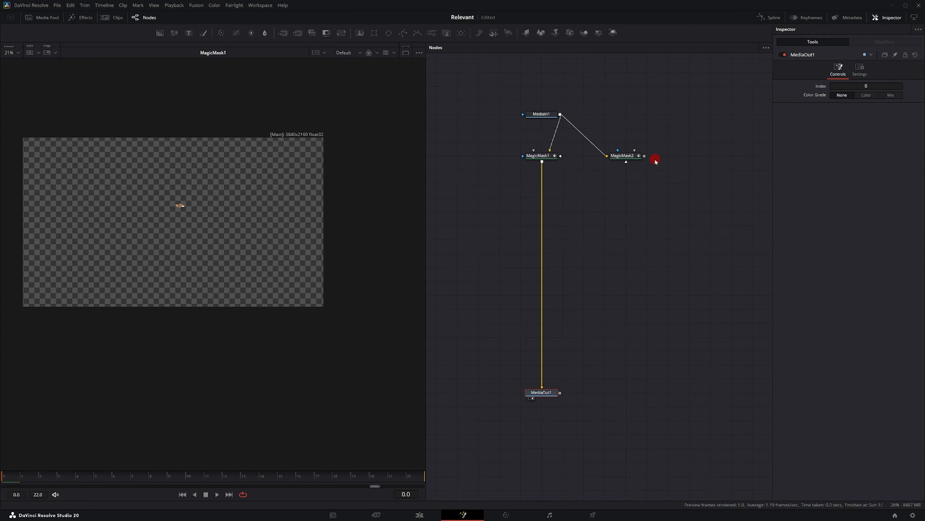
pyautogui.click(644, 156)
pyautogui.moveTo(676, 212); pyautogui.dragTo(543, 163)
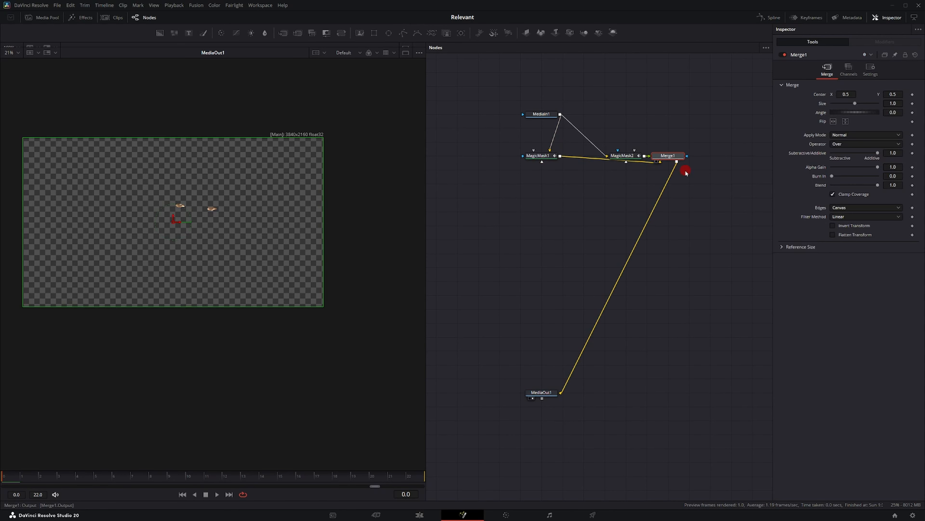
pyautogui.moveTo(674, 164); pyautogui.dragTo(594, 199)
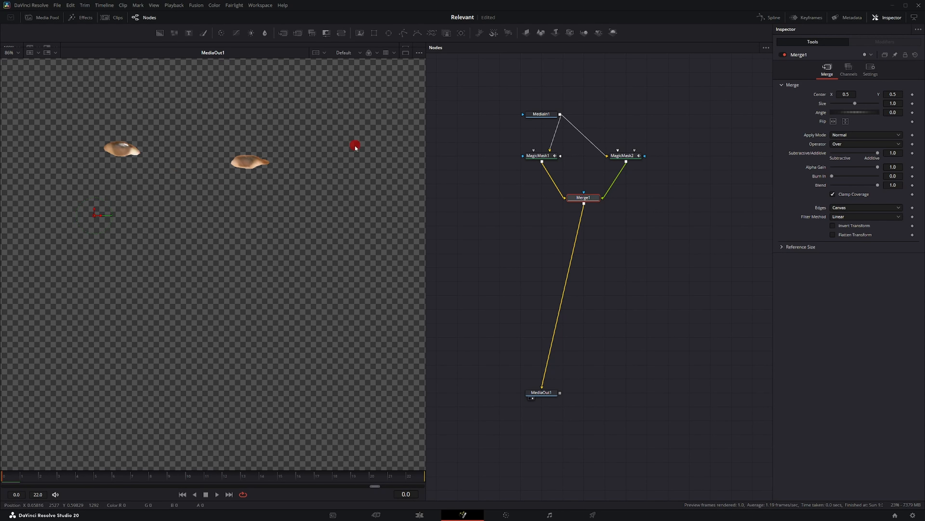
# - Set MagicMask1's matte Blur to 0.17 and its Erode/Dilate to 0.00026
pyautogui.click(549, 156)
pyautogui.click(851, 72)
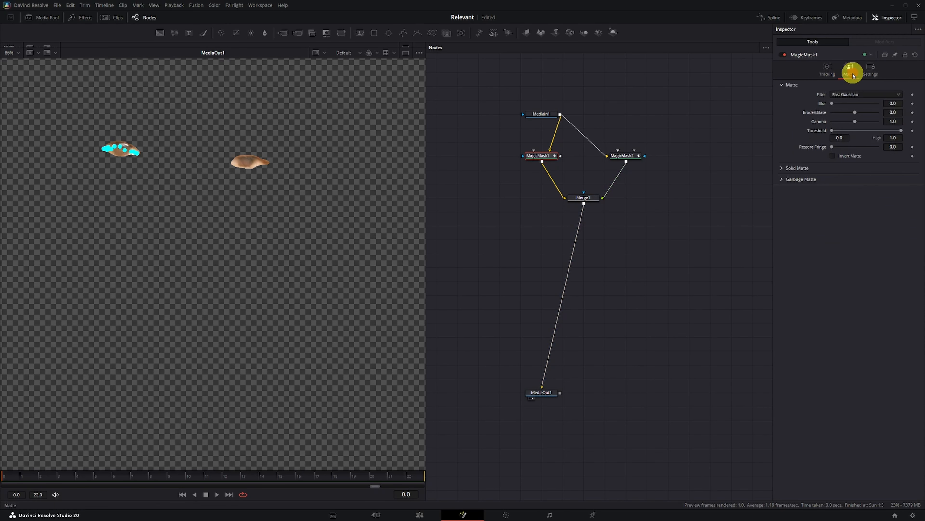
pyautogui.click(892, 113)
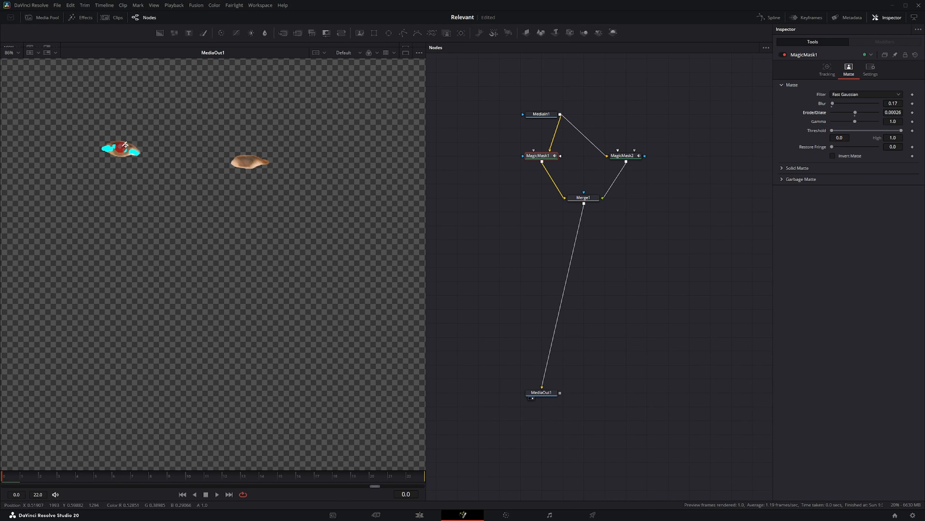
# - Set MagicMask2's matte Blur to 0.37 and its Erode/Dilate to 0.00027
pyautogui.click(623, 156)
pyautogui.click(826, 71)
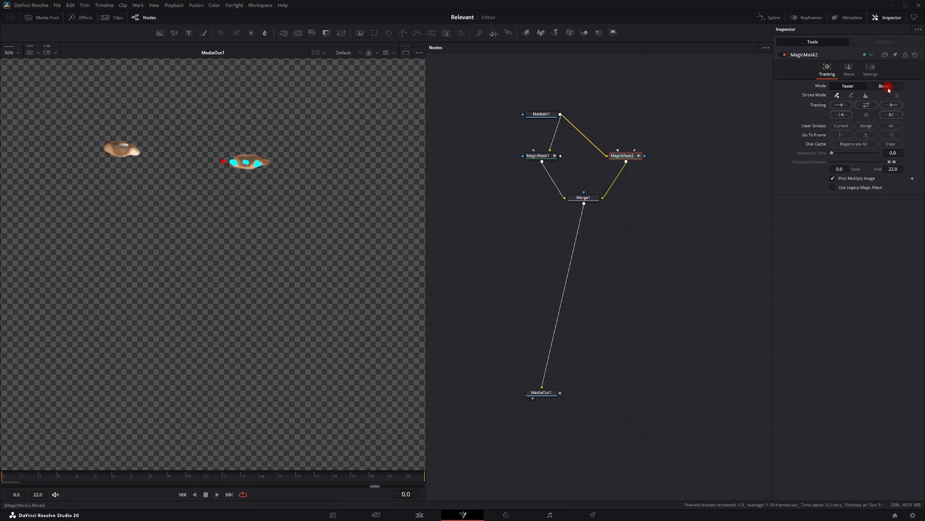
pyautogui.click(838, 115)
pyautogui.click(848, 69)
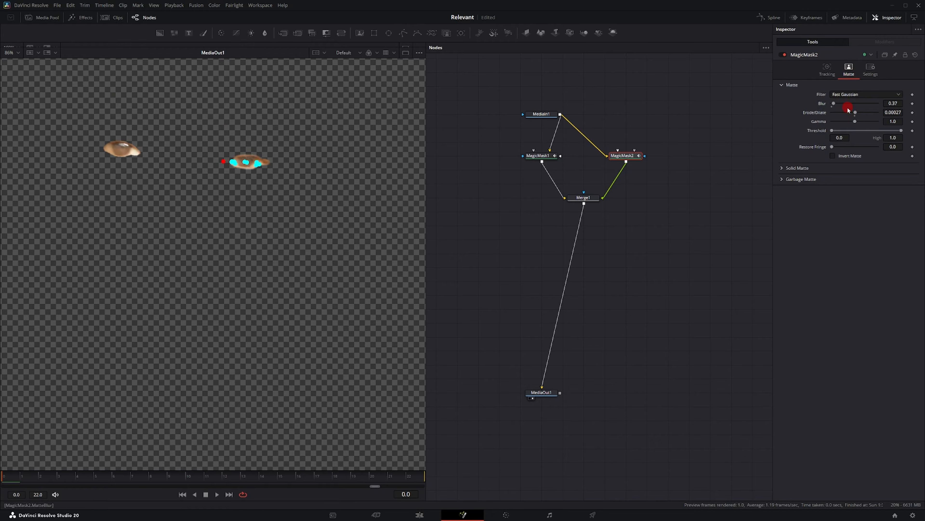
# - Insert a Duplicate node after Merge1
pyautogui.click(586, 199)
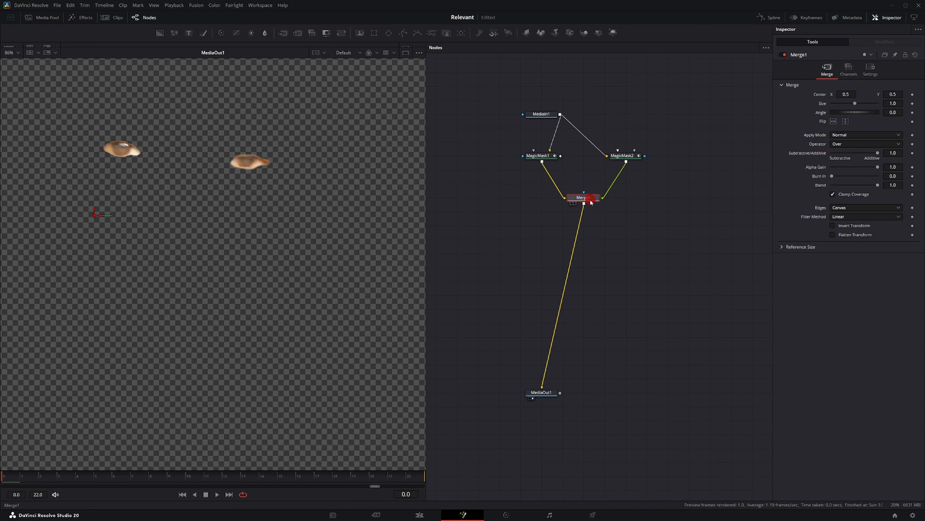
pyautogui.hotkey('shift', 'space')
pyautogui.write('dent')
pyautogui.press('BackSpace')
pyautogui.press('BackSpace')
pyautogui.press('BackSpace')
pyautogui.press('BackSpace')
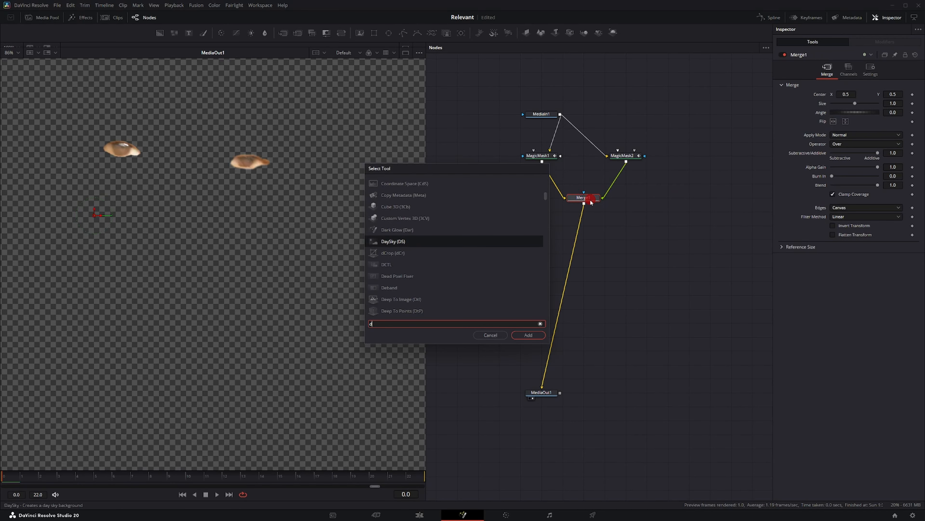
pyautogui.write('dup')
pyautogui.press('Return')
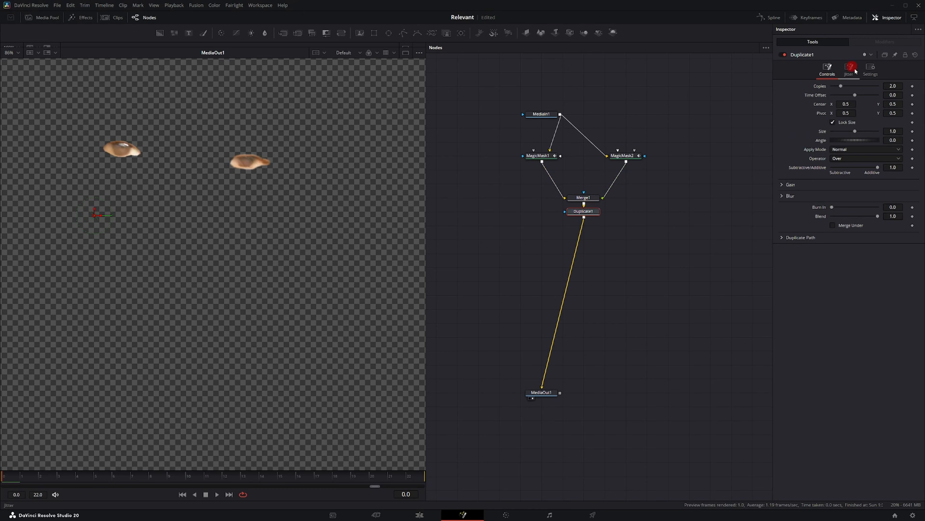
# - Set the Duplicate node to 10 copies
pyautogui.click(897, 86)
pyautogui.write('10')
pyautogui.press('Tab')
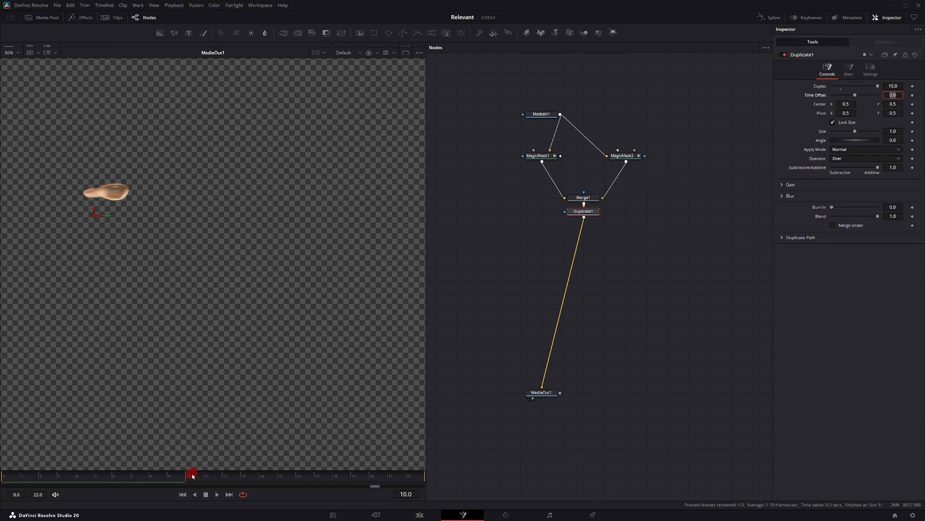
# - Keyframe the Duplicate's Center at frame 10, set Center X to 0.515 at frame 15, and play back the animation
pyautogui.click(912, 104)
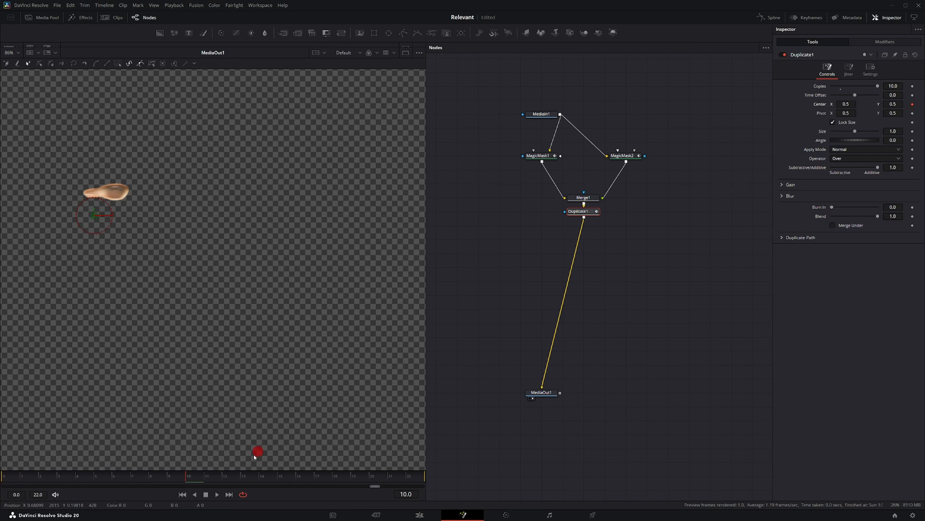
pyautogui.moveTo(193, 474); pyautogui.dragTo(281, 475)
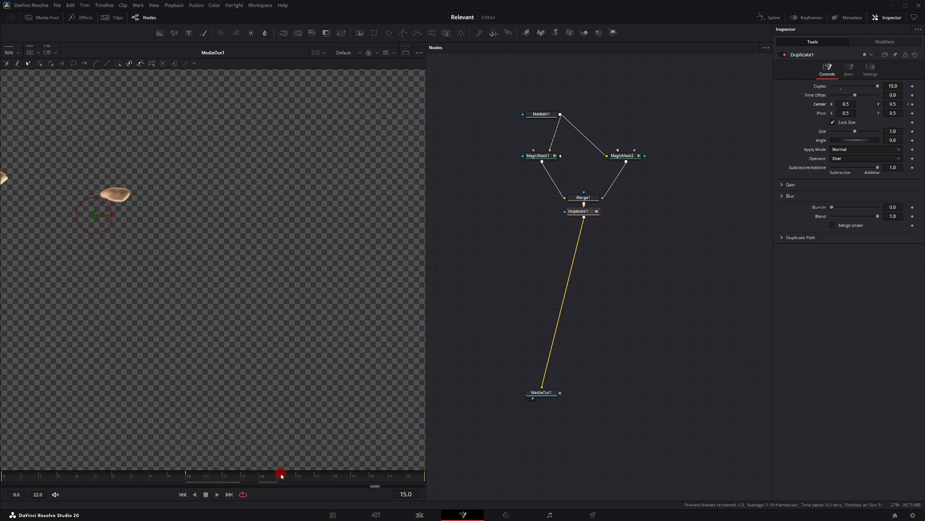
pyautogui.moveTo(853, 104)
pyautogui.mouseDown()
pyautogui.moveTo(844, 103)
pyautogui.moveTo(877, 99)
pyautogui.moveTo(842, 110)
pyautogui.mouseUp()
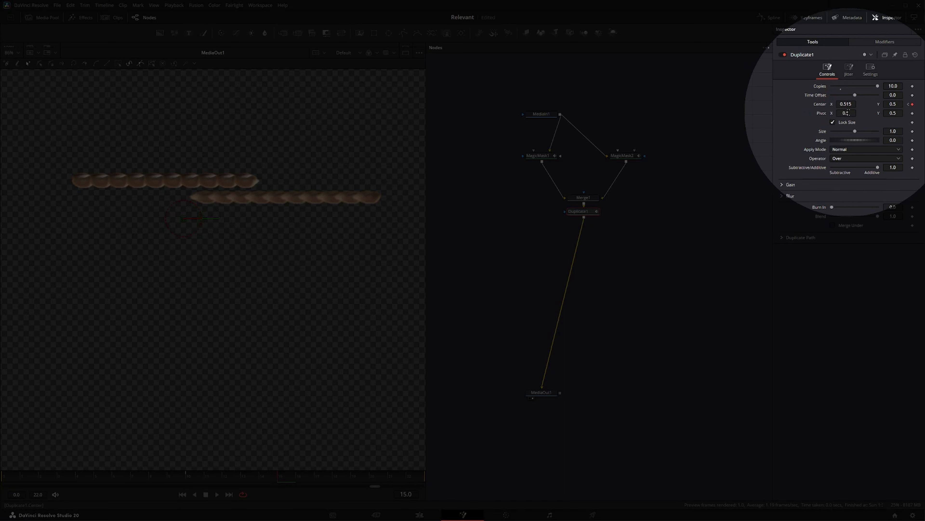
pyautogui.press('space')
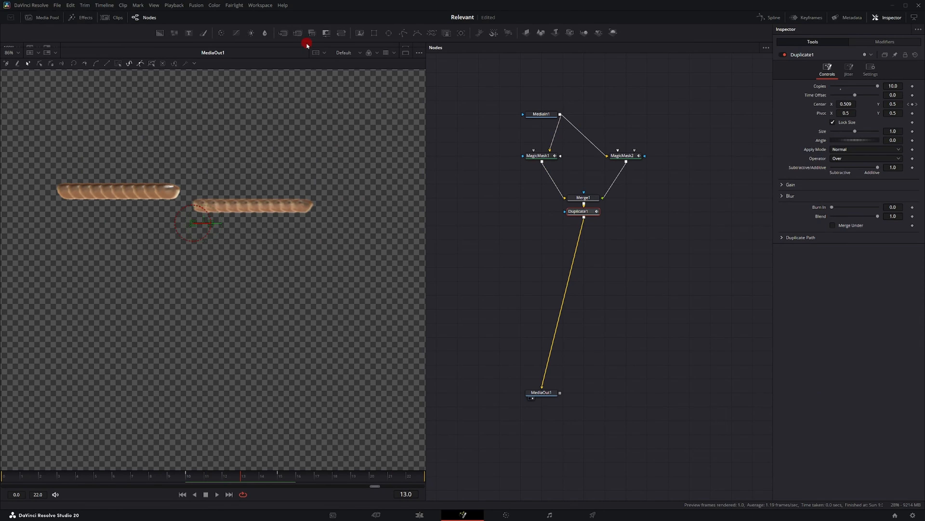
# - Add a Merge node that composites the Duplicate output over MediaIn1 and feed it into MediaOut1
pyautogui.moveTo(284, 33); pyautogui.dragTo(669, 281)
pyautogui.moveTo(560, 114); pyautogui.dragTo(674, 279)
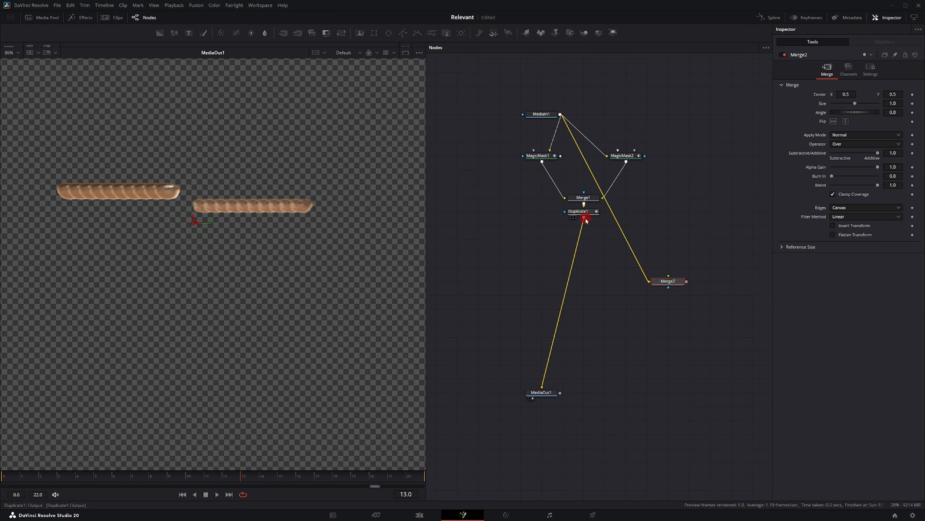
pyautogui.moveTo(584, 218); pyautogui.dragTo(549, 389)
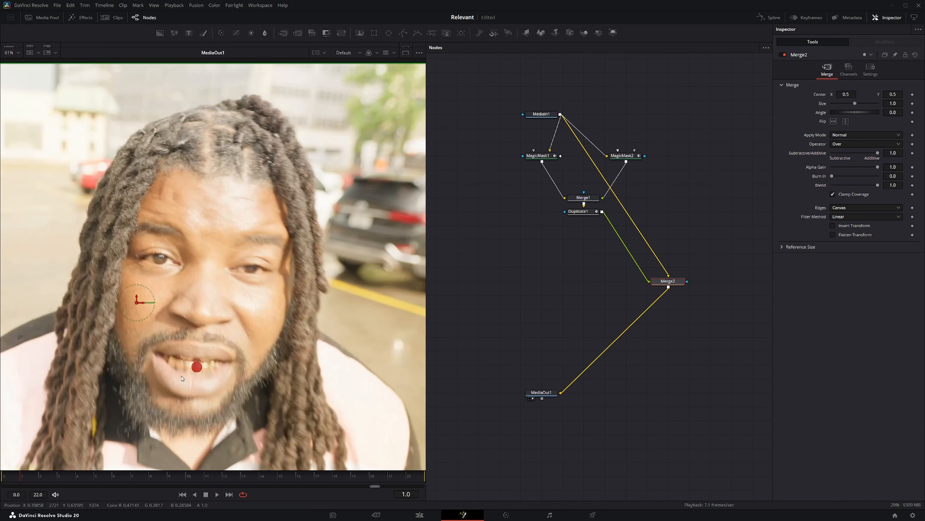
# - Enable Motion Blur on the Duplicate node with Quality set to 10
pyautogui.click(590, 213)
pyautogui.click(870, 69)
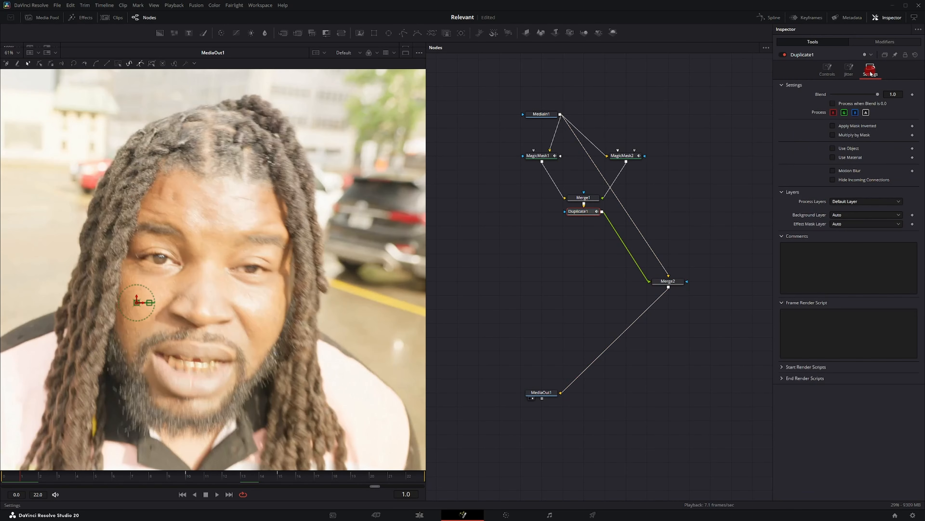
pyautogui.click(834, 171)
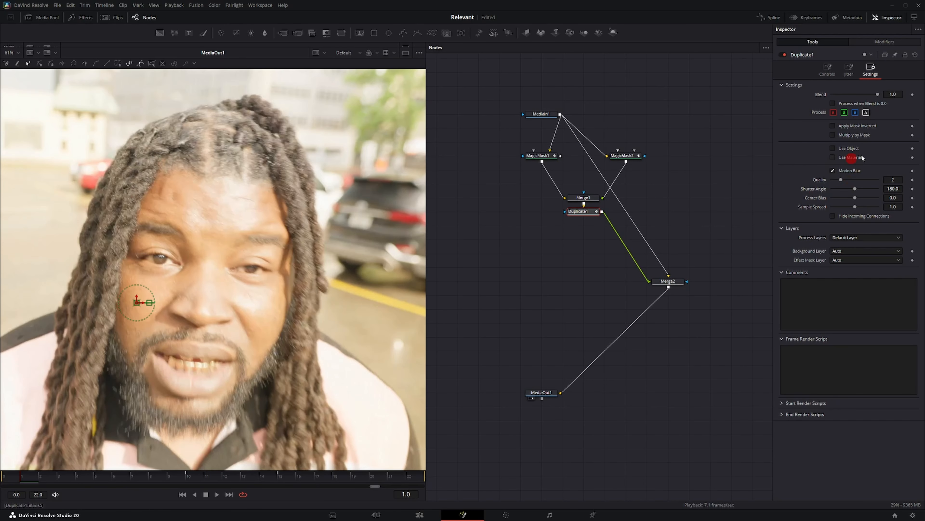
pyautogui.moveTo(842, 181); pyautogui.dragTo(878, 180)
# - Show the Duplicate's Center displacement curve in the Spline editor and smooth its keyframes
pyautogui.click(773, 18)
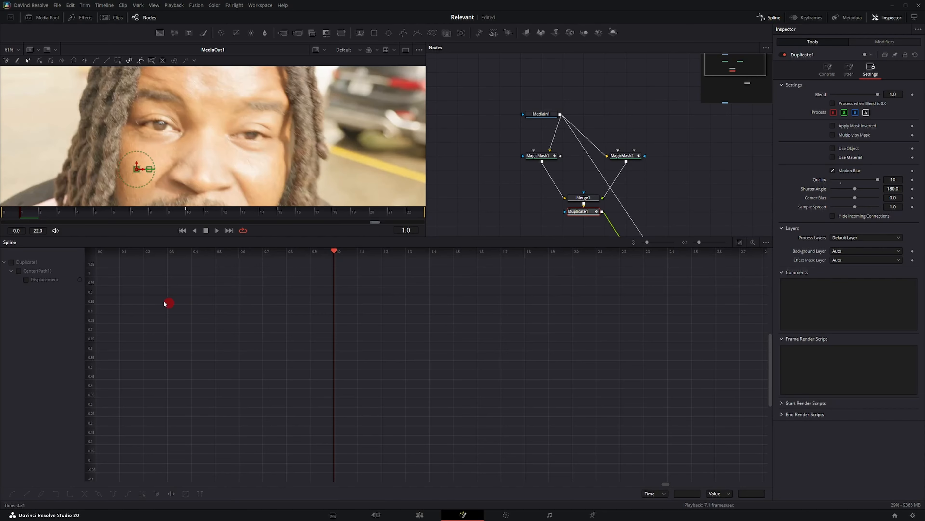
pyautogui.click(13, 262)
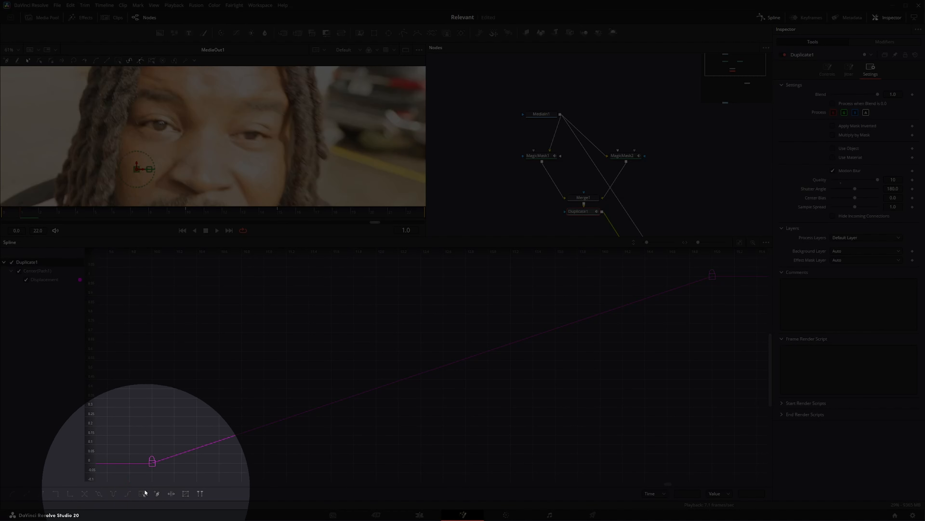
pyautogui.click(142, 494)
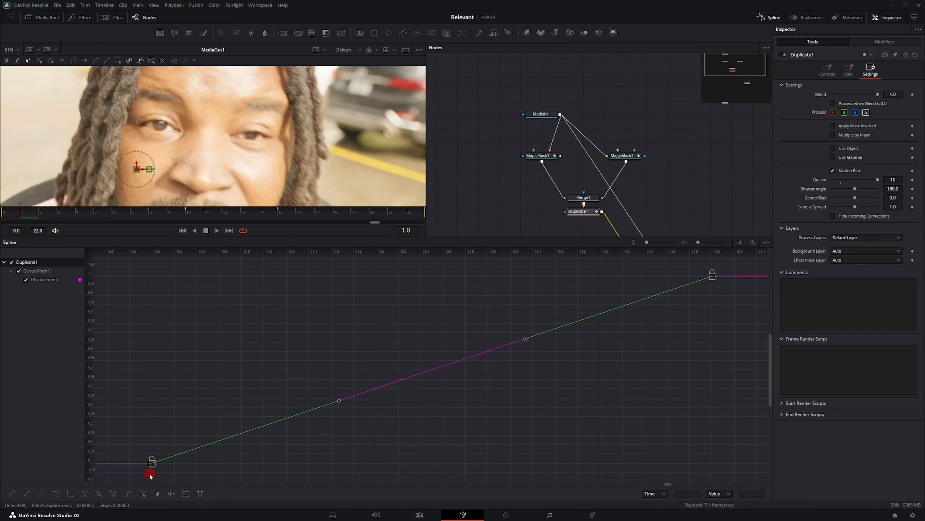
pyautogui.hotkey('shift', 's')
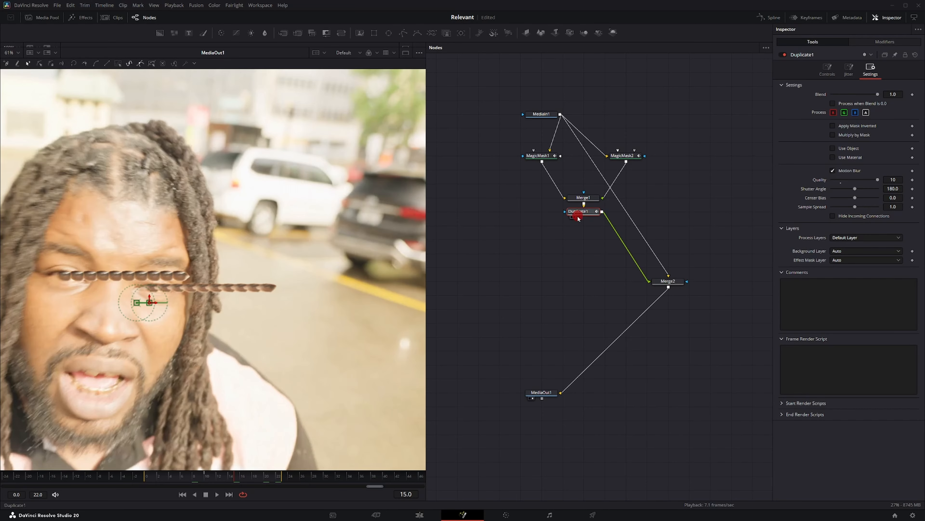
# - Go to frame 19 and open the Duplicate node's Center X value for editing
pyautogui.click(253, 477)
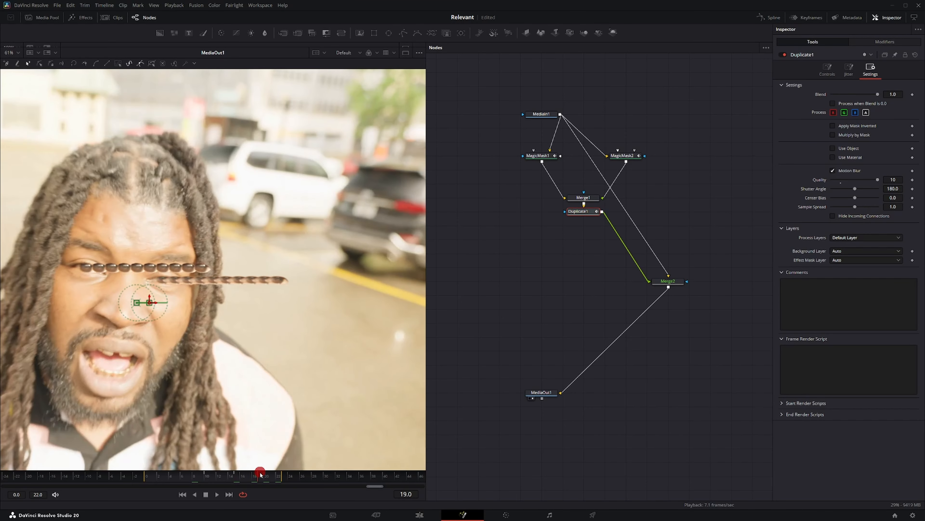
pyautogui.click(827, 68)
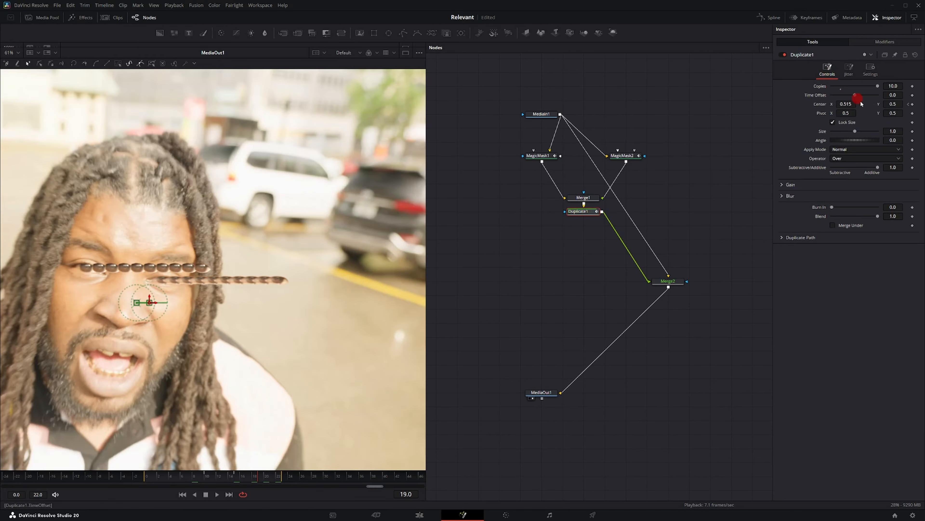
pyautogui.click(847, 104)
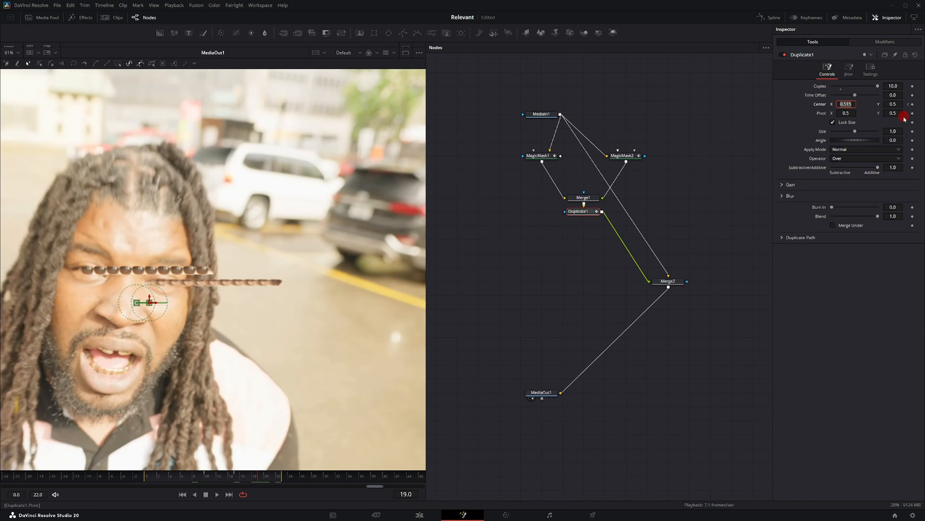
pyautogui.press('Tab')
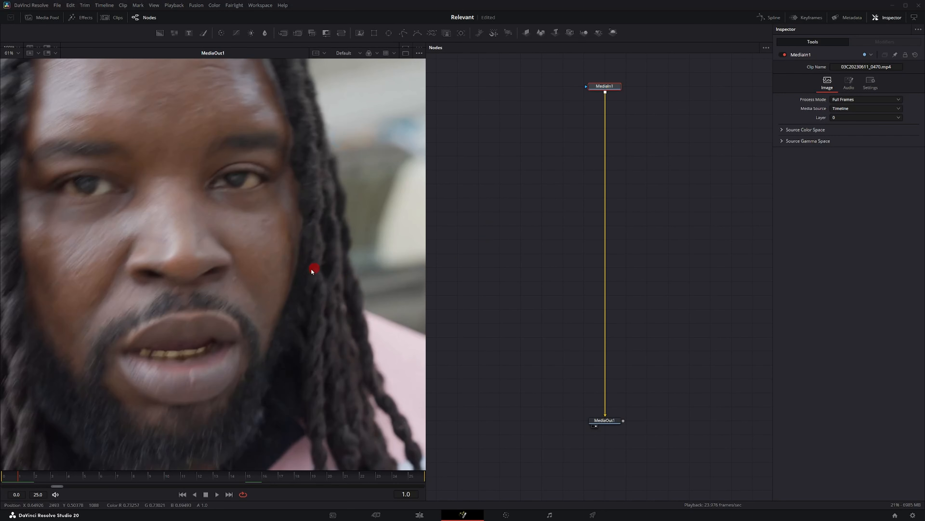
# - Link Dent1_1's Strength to Dent1's Strength with an expression
pyautogui.scroll(-3, 314, 269)
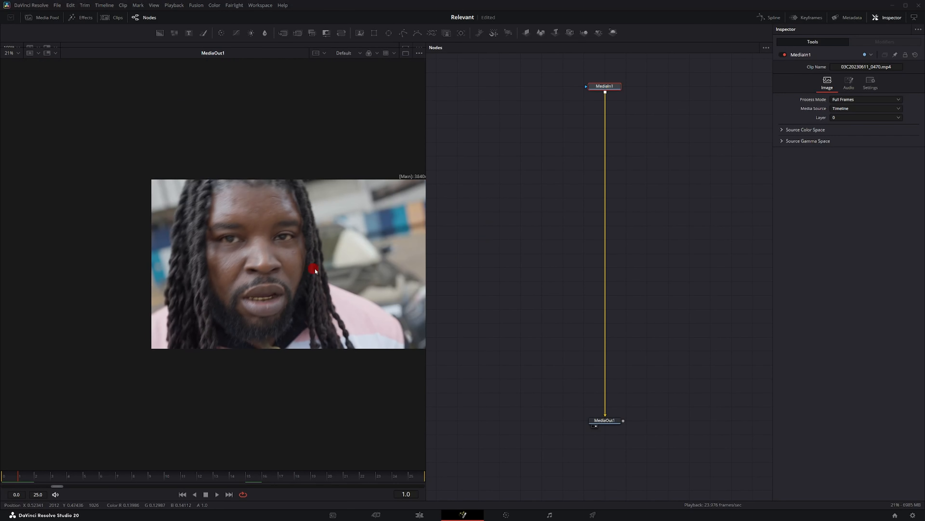
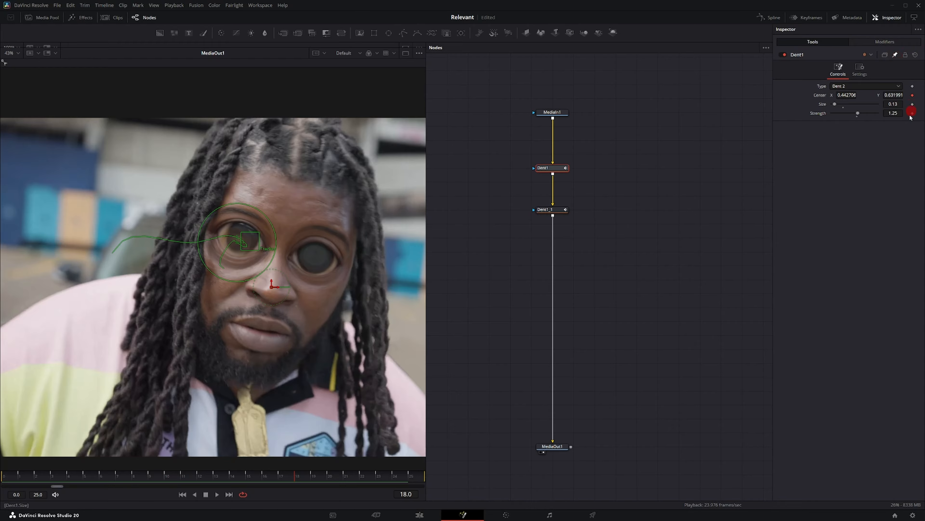
pyautogui.click(553, 211)
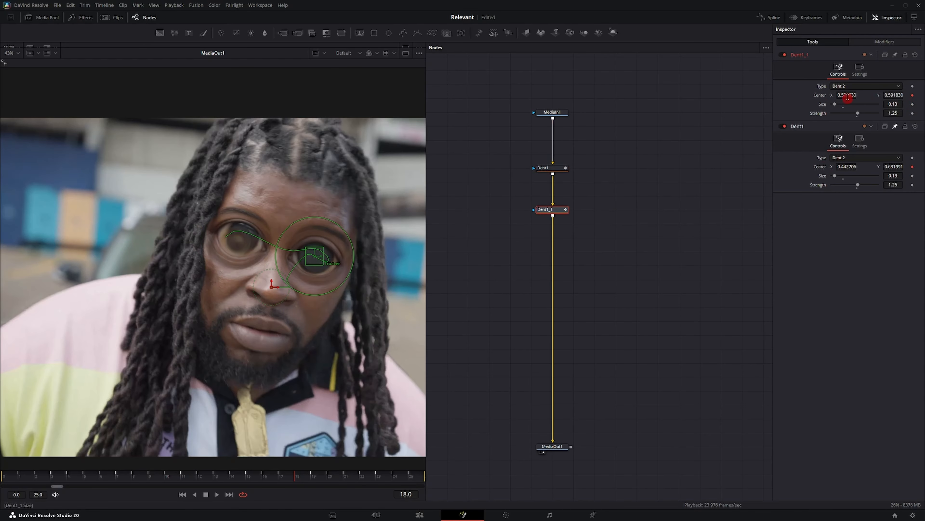
pyautogui.click(805, 65)
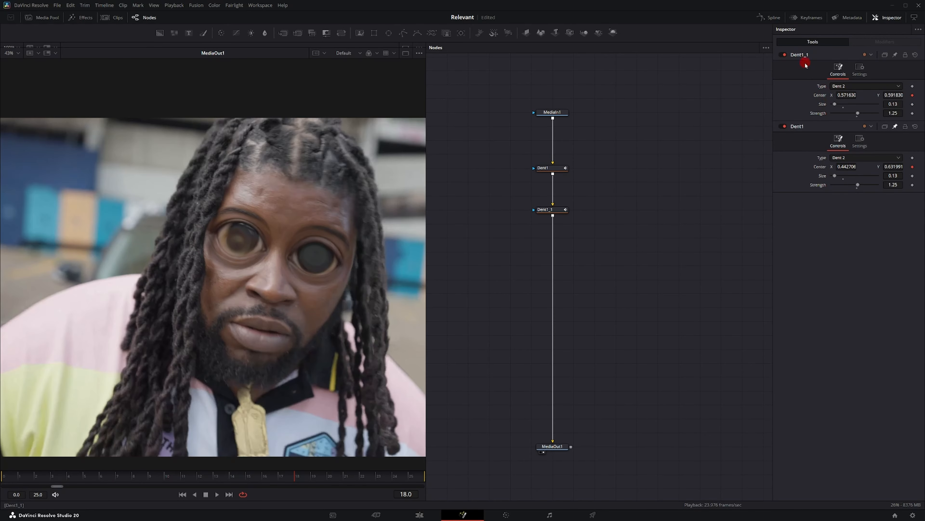
pyautogui.rightClick(818, 114)
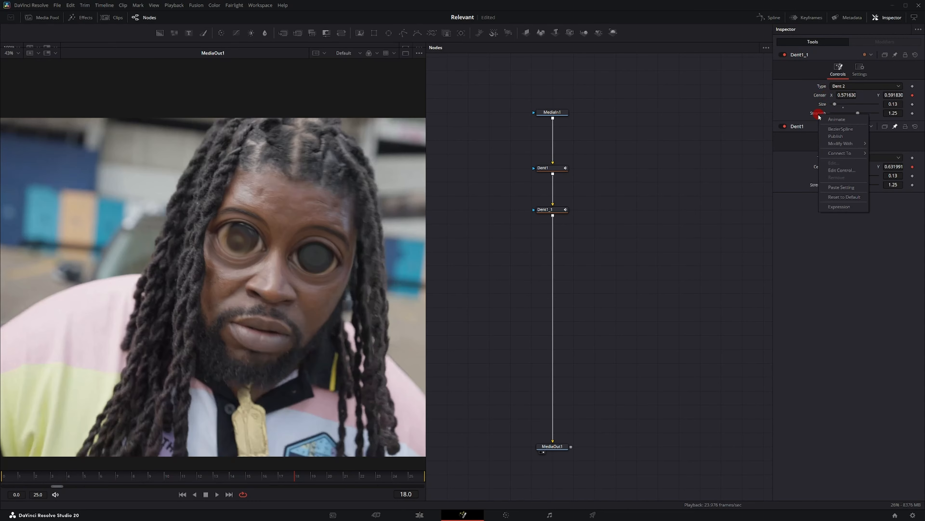
pyautogui.click(842, 207)
pyautogui.moveTo(848, 104); pyautogui.dragTo(855, 194)
# - Set Dent1's Strength to 0, keyframe it, and raise it to 1.5 at frame 12
pyautogui.click(893, 194)
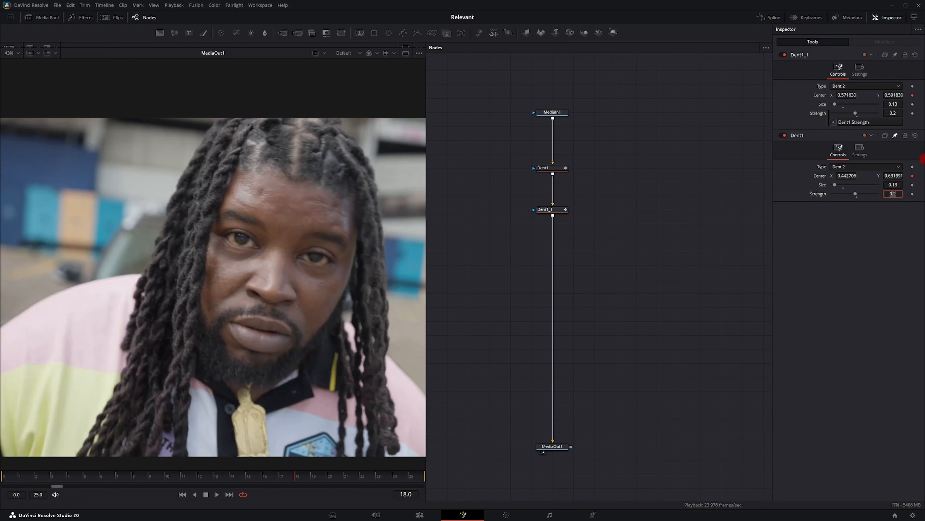
pyautogui.press('Tab')
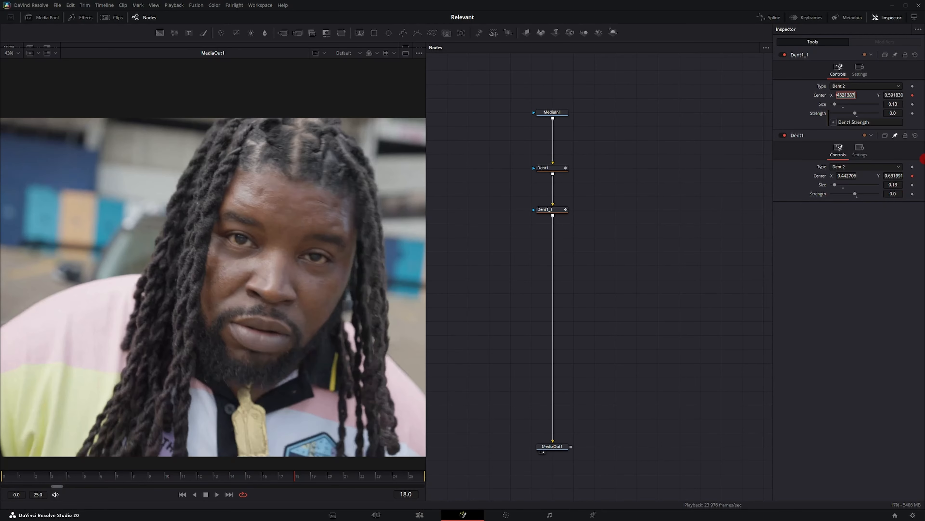
pyautogui.moveTo(87, 474); pyautogui.dragTo(200, 471)
pyautogui.click(912, 194)
pyautogui.click(897, 194)
pyautogui.write('1.5')
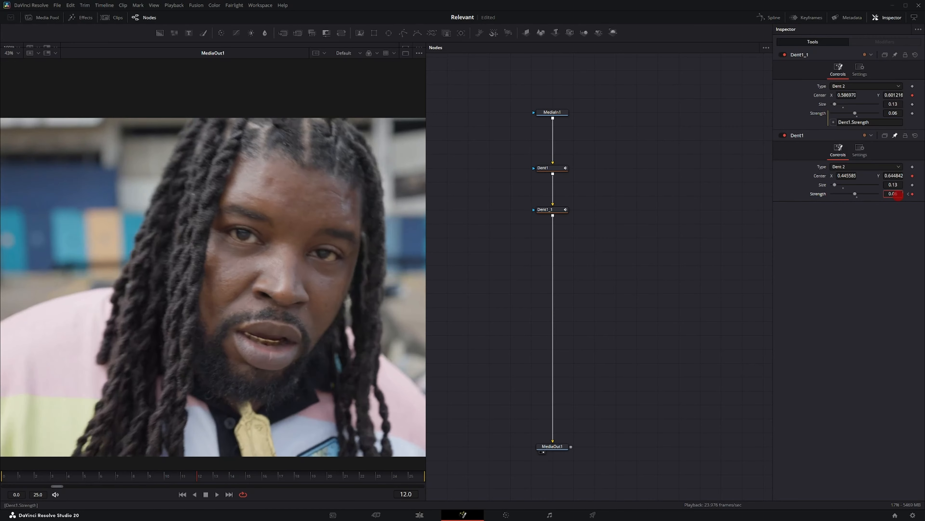
pyautogui.press('Return')
# - Add Dent1 Strength keyframes at frames 19 and 20, and check other frames of the bulging-eyes effect
pyautogui.click(310, 470)
pyautogui.click(310, 470)
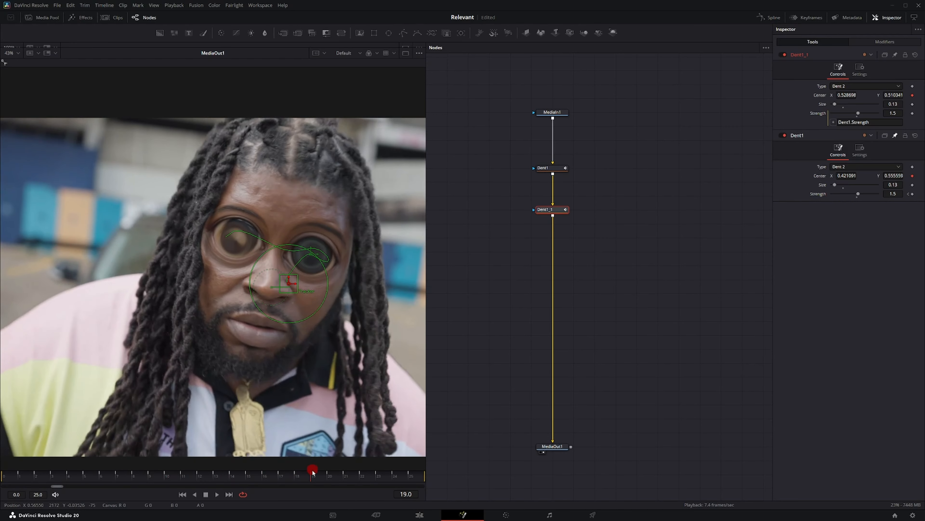
pyautogui.click(913, 194)
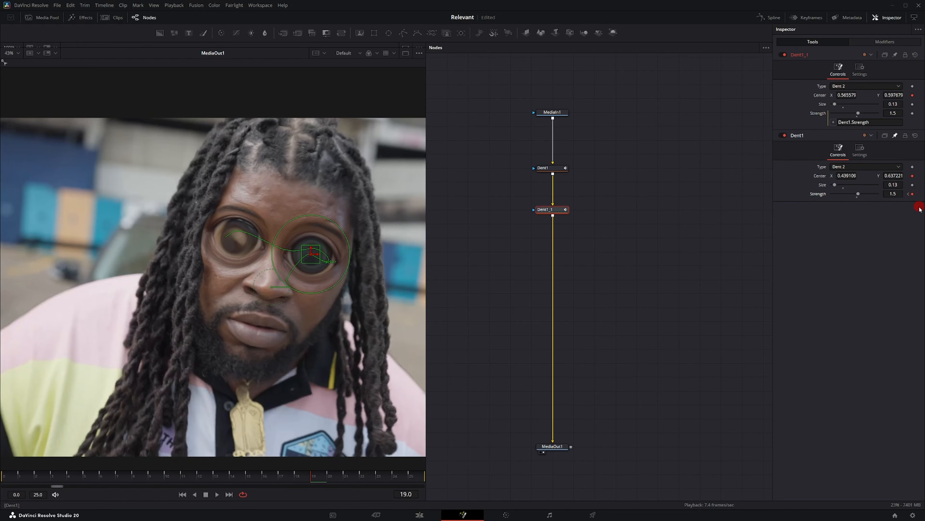
pyautogui.click(330, 475)
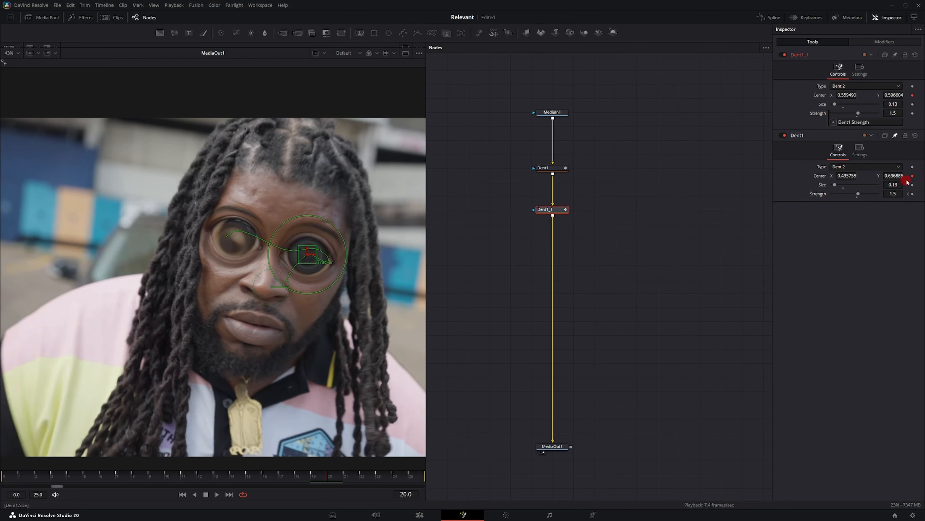
pyautogui.click(913, 194)
pyautogui.click(410, 475)
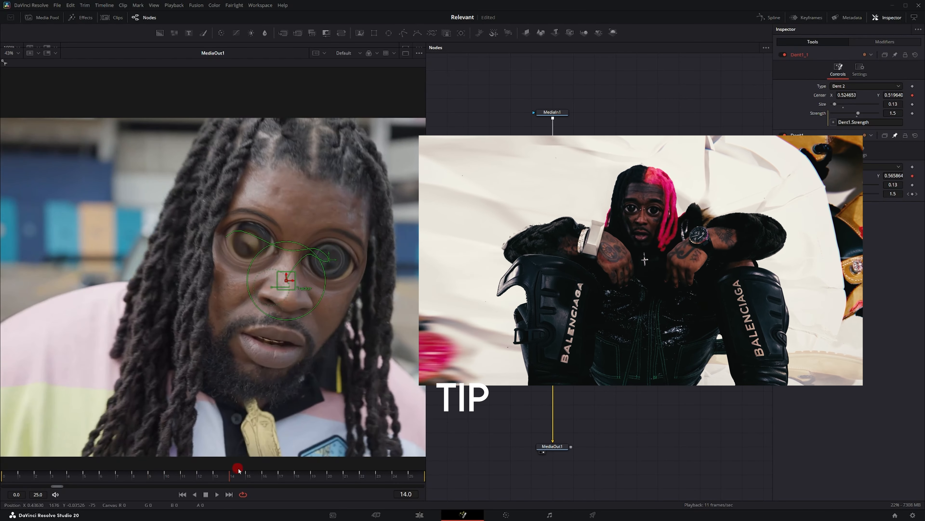
pyautogui.click(235, 468)
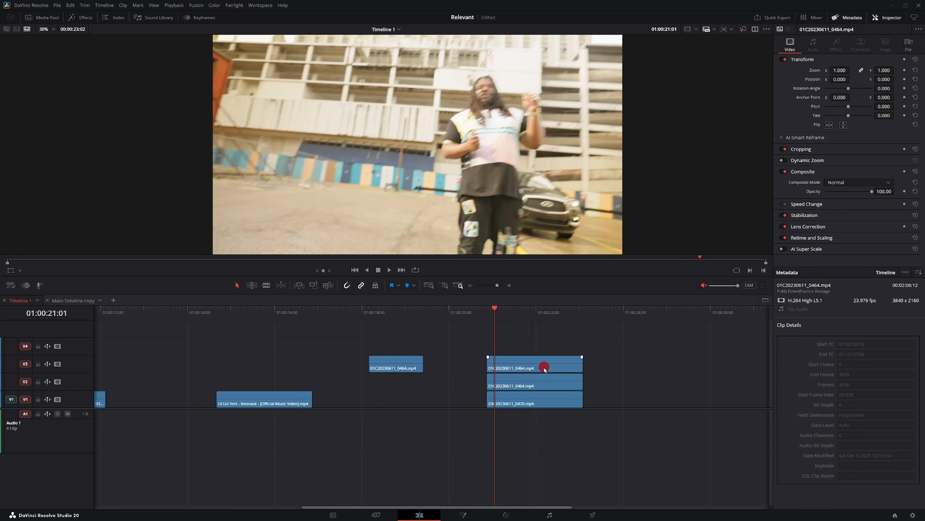
# - Disable the two upper clips in the three-clip stack to inspect the footage on each layer
pyautogui.click(546, 366)
pyautogui.click(547, 382)
pyautogui.press('d')
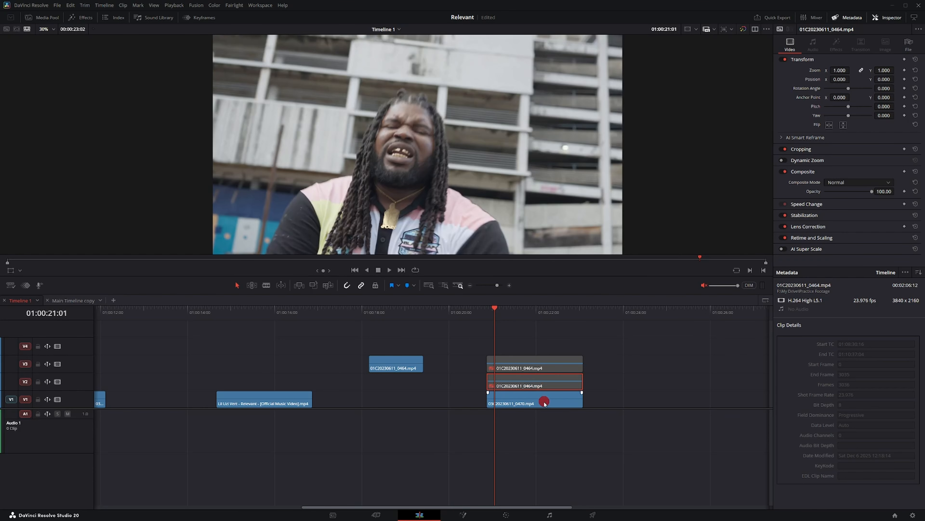
pyautogui.click(543, 399)
# - Combine the three stacked clips into a new Fusion clip and open it for node editing
pyautogui.moveTo(613, 406); pyautogui.dragTo(531, 365)
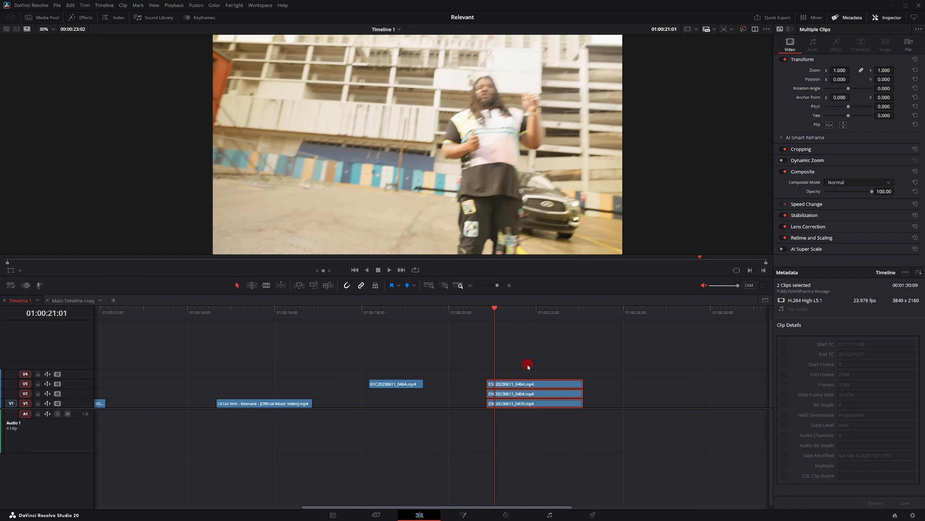
pyautogui.rightClick(525, 385)
pyautogui.click(563, 131)
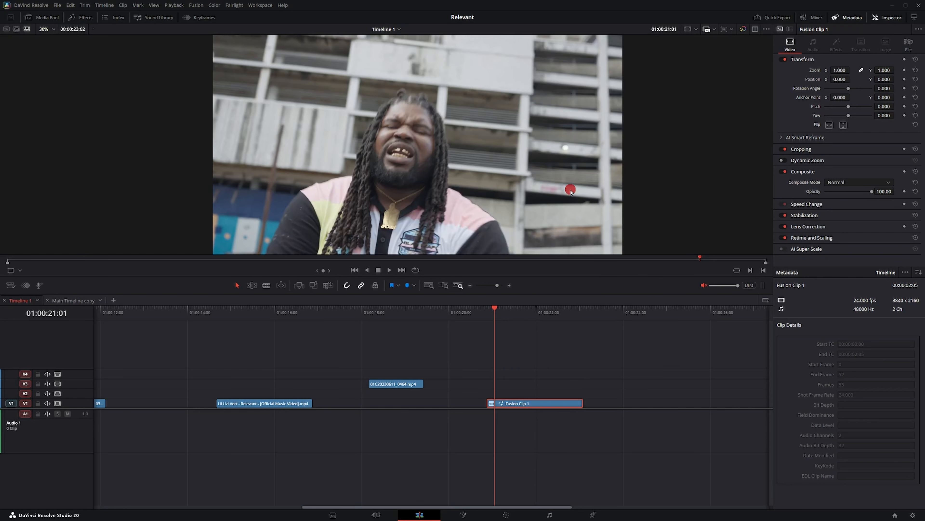
pyautogui.click(464, 515)
# - Delete the three Merge nodes and the Background1 node from the composition
pyautogui.moveTo(563, 326); pyautogui.dragTo(548, 235)
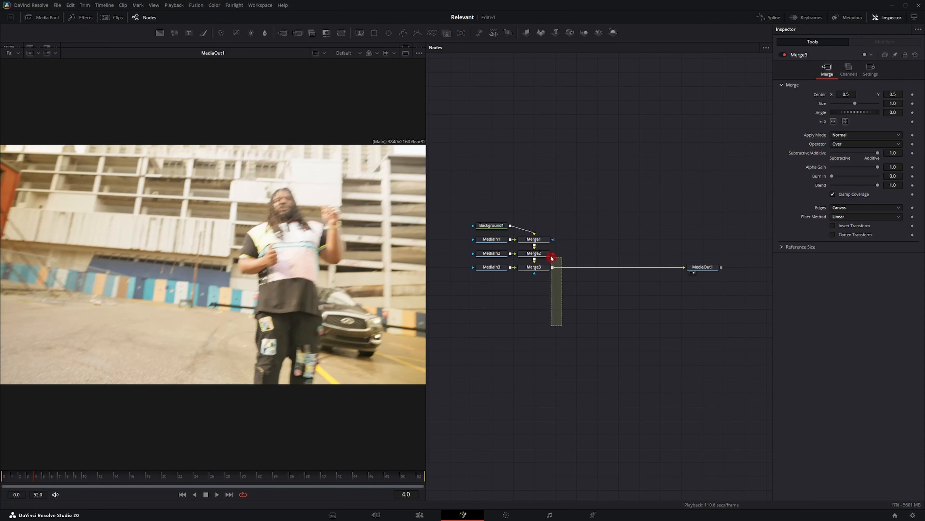
pyautogui.press('Delete')
pyautogui.click(498, 225)
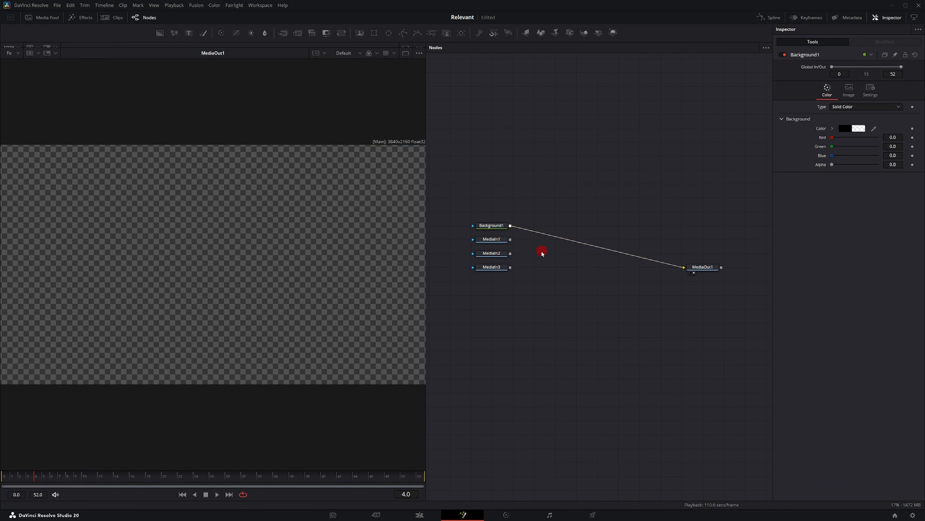
pyautogui.press('Delete')
# - Display MediaIn1 in the viewer and move its node below the other MediaIn nodes
pyautogui.click(489, 241)
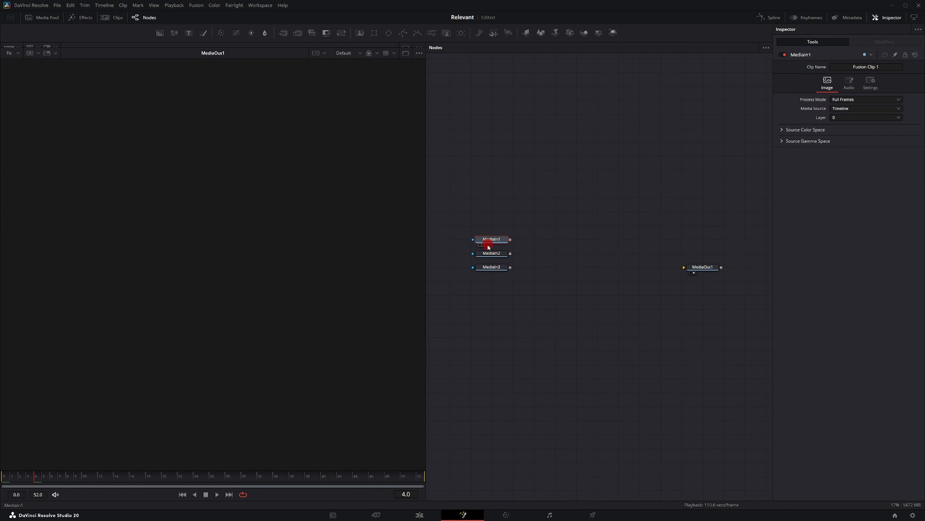
pyautogui.press('1')
pyautogui.click(546, 183)
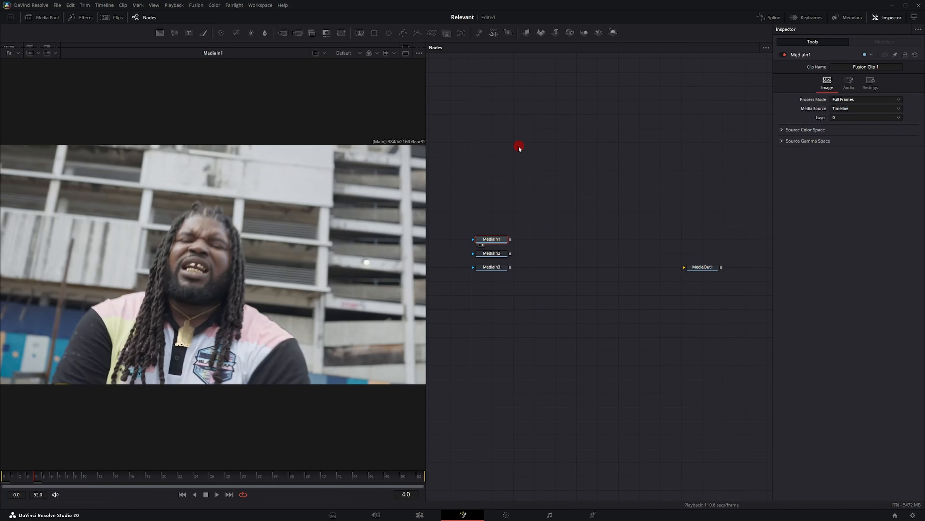
pyautogui.click(495, 240)
pyautogui.moveTo(494, 244); pyautogui.dragTo(494, 368)
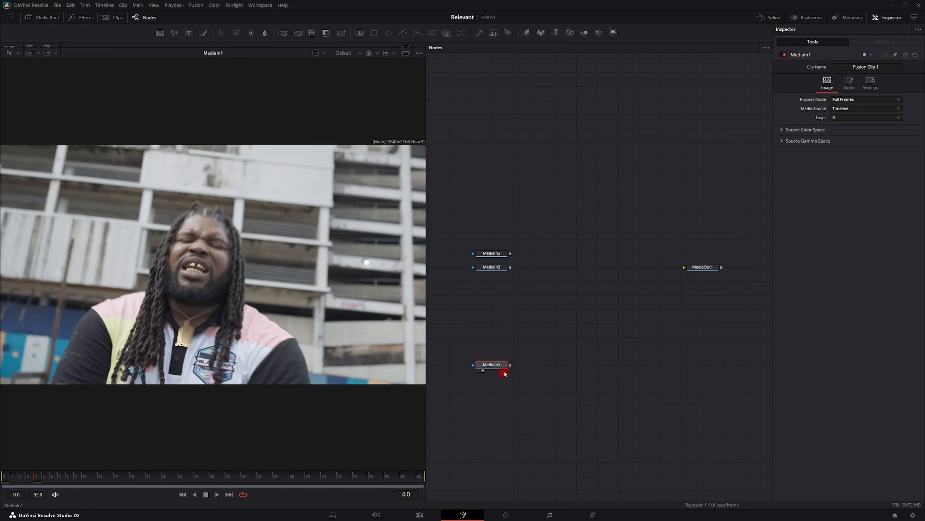
# - Connect MediaIn2 directly to MediaOut1 and display MediaOut1 in the viewer
pyautogui.moveTo(514, 255); pyautogui.dragTo(695, 300)
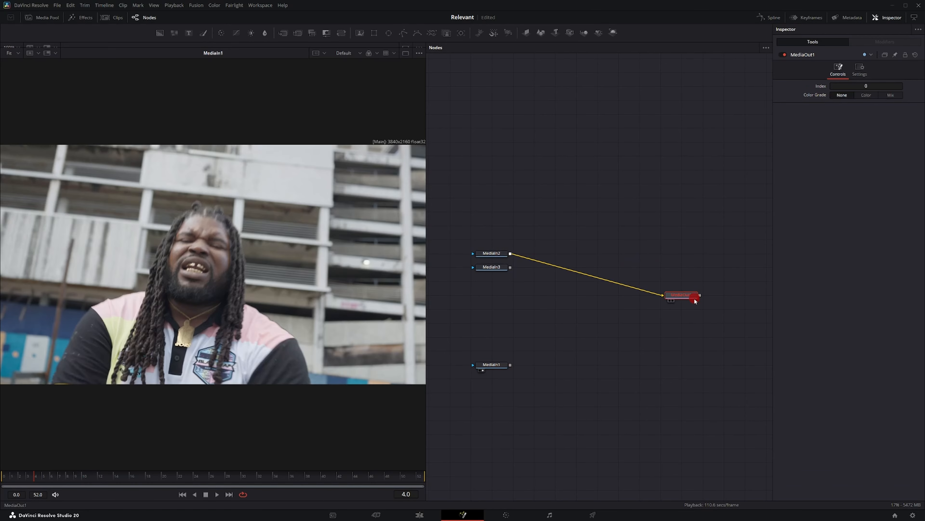
pyautogui.press('1')
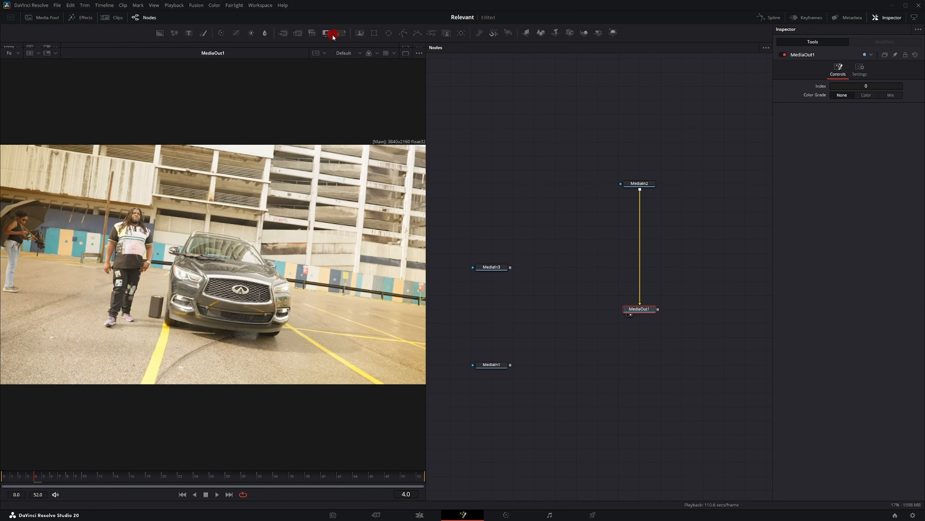
# - Insert a Matte Control node after MediaIn2 and connect a new Rectangle mask to its foreground input
pyautogui.moveTo(336, 40); pyautogui.dragTo(643, 215)
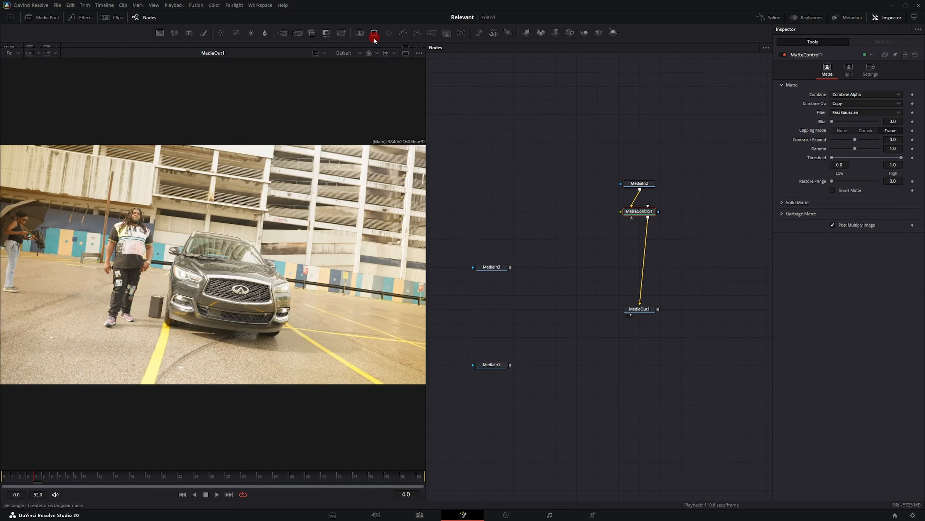
pyautogui.moveTo(374, 34); pyautogui.dragTo(636, 216)
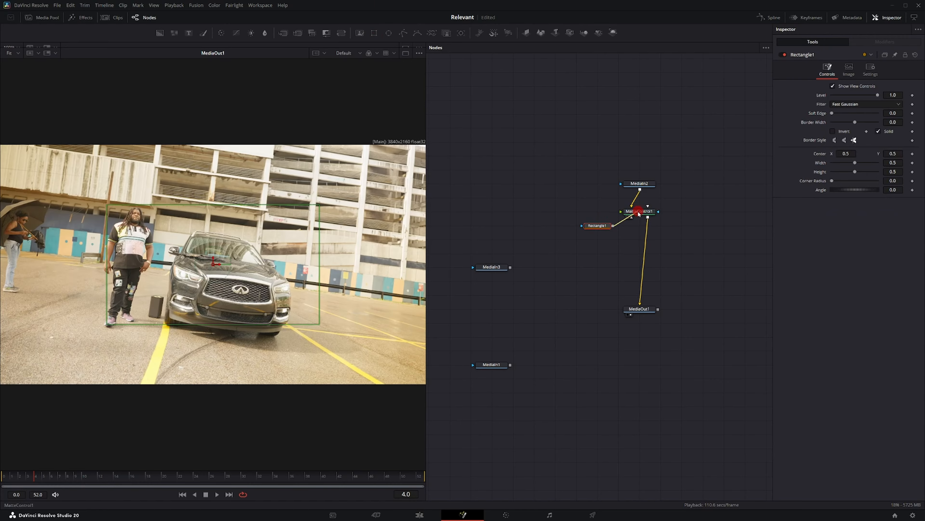
pyautogui.rightClick(639, 213)
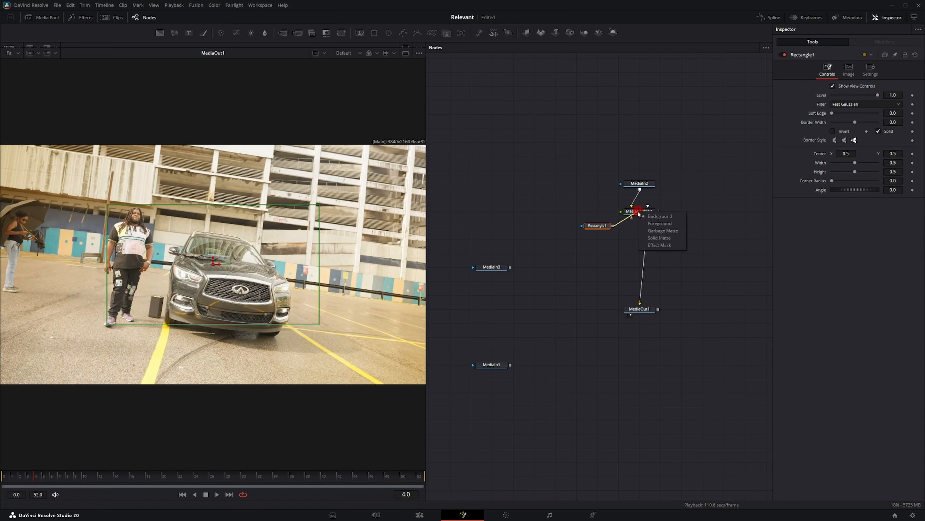
pyautogui.click(654, 224)
# - Set the Rectangle1 mask's width to 1.0 and its center Y to 0.25
pyautogui.moveTo(855, 162); pyautogui.dragTo(922, 133)
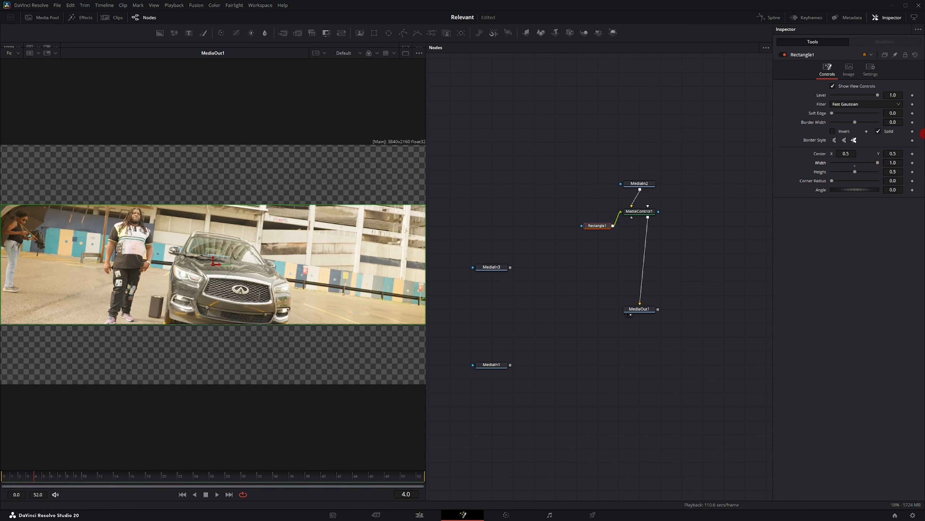
pyautogui.click(895, 153)
pyautogui.write('0.25')
pyautogui.press('Tab')
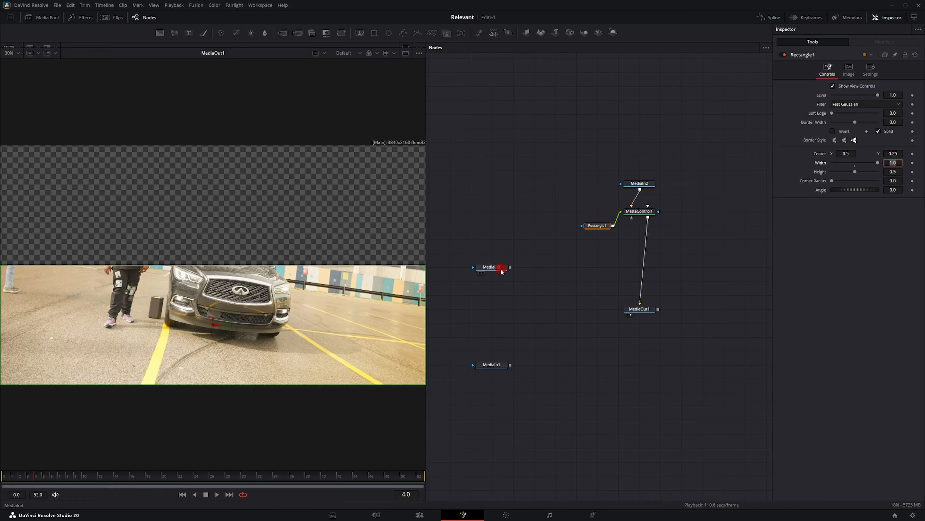
# - Add a second Matte Control node and connect MediaIn3 to its background input
pyautogui.click(334, 34)
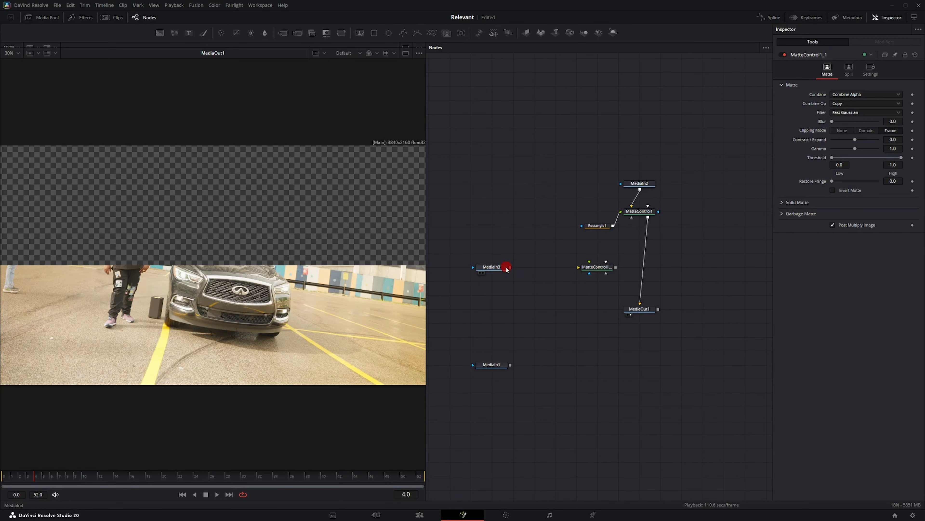
pyautogui.moveTo(510, 267); pyautogui.dragTo(602, 262)
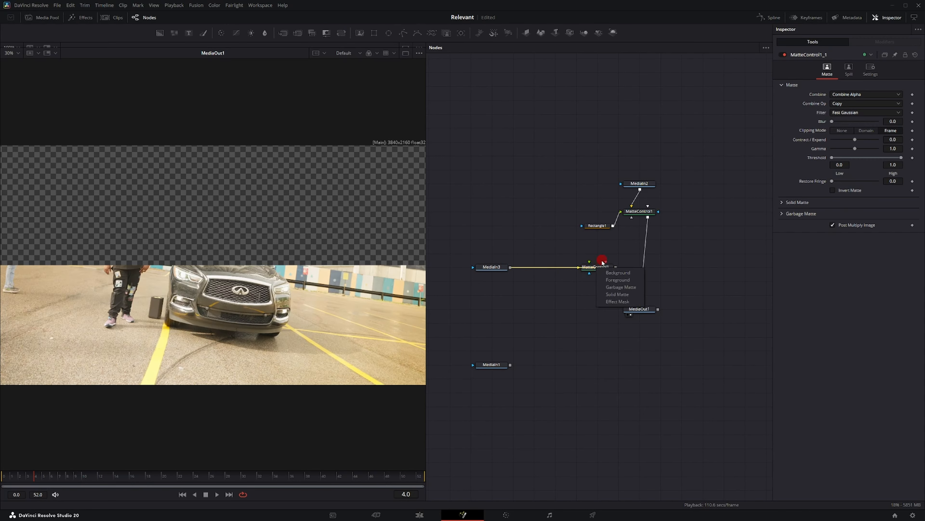
pyautogui.click(618, 274)
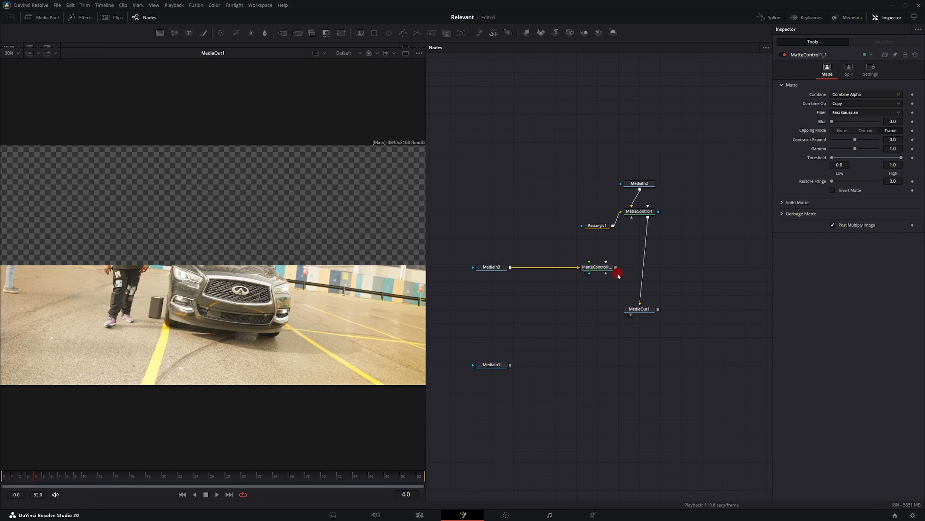
# - Duplicate the Rectangle1 node and connect the copy to the Matte Control fed by MediaIn3
pyautogui.click(598, 226)
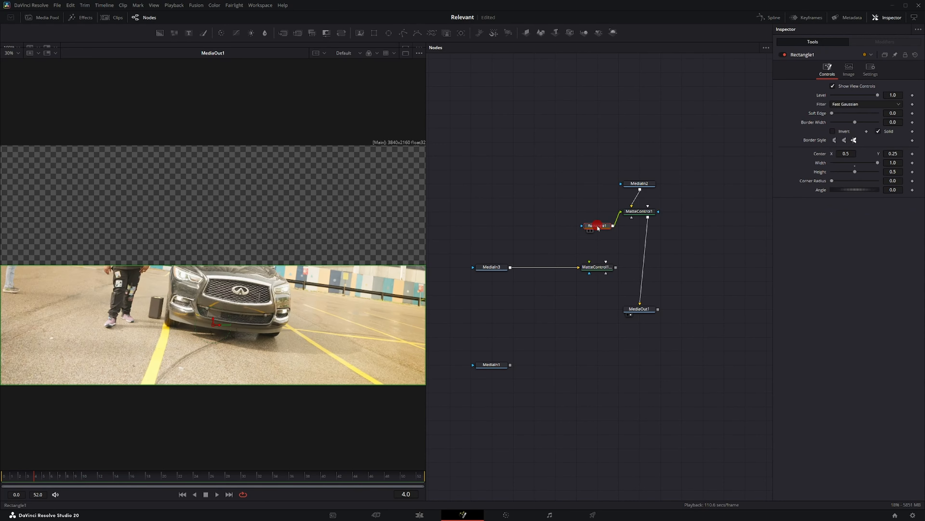
pyautogui.click(585, 246)
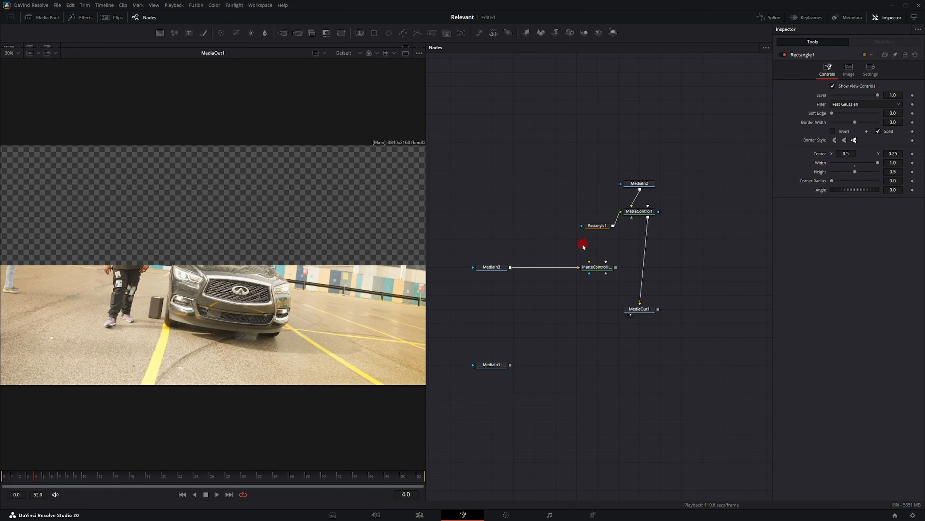
pyautogui.hotkey('ctrl', 'v')
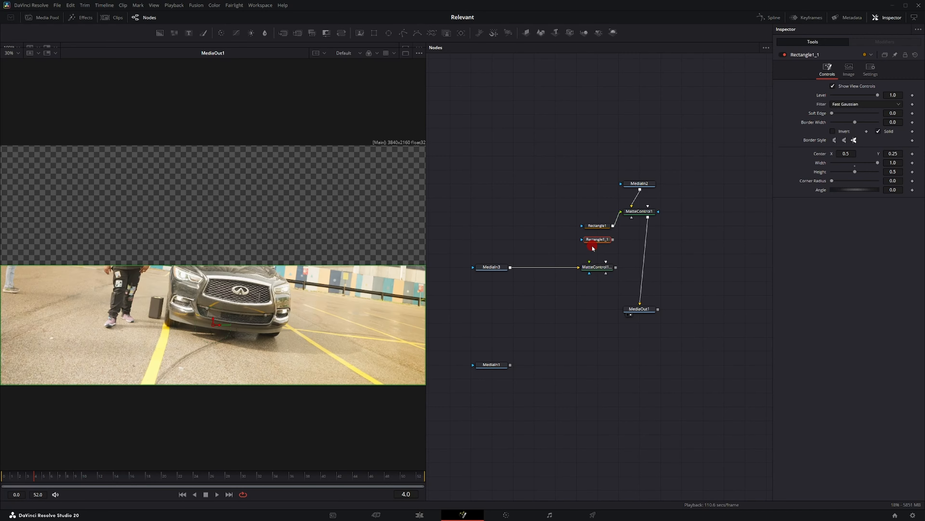
pyautogui.moveTo(613, 239); pyautogui.dragTo(648, 217)
# - Merge the MediaIn3 Matte Control output over the MatteControl1 branch ahead of MediaOut1 and space out the Merge node
pyautogui.click(616, 272)
pyautogui.click(635, 268)
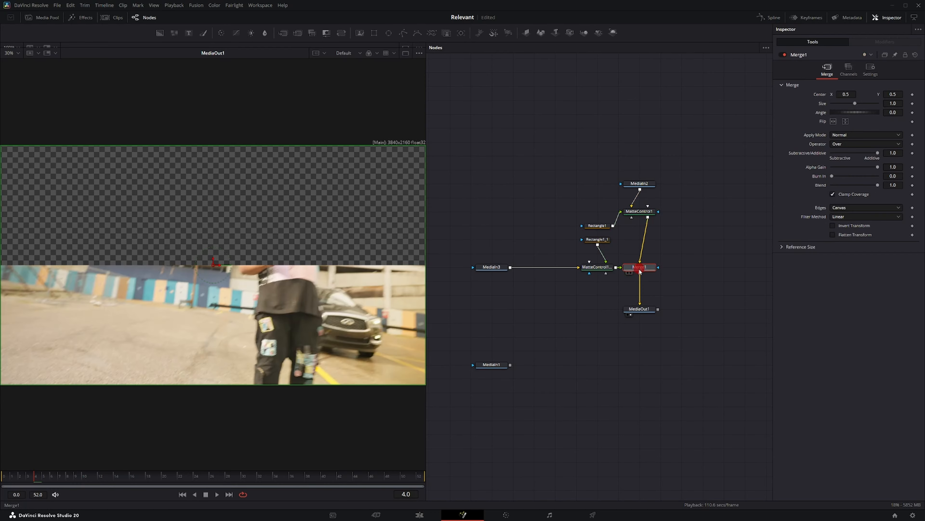
pyautogui.moveTo(640, 271); pyautogui.dragTo(661, 271)
# - Set the center Y of the Rectangle1_1 mask to 0.75 and play back the composite
pyautogui.click(602, 245)
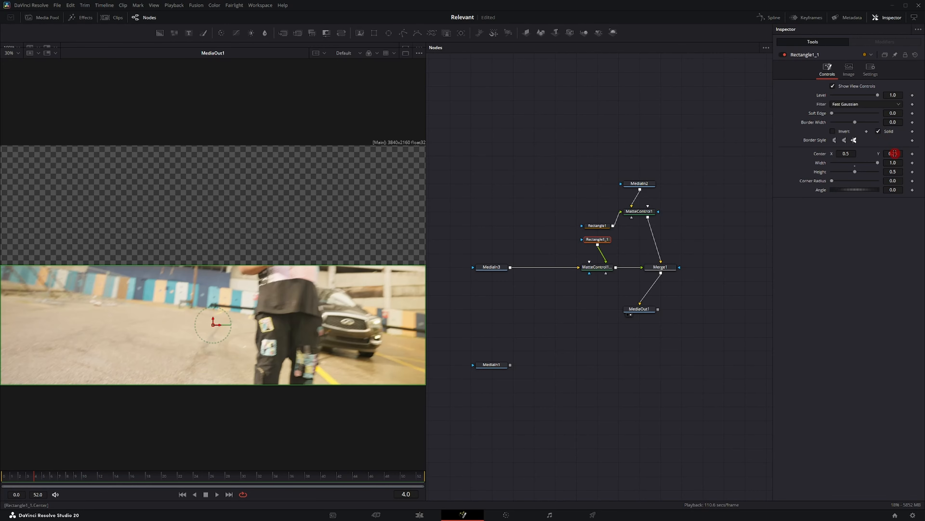
pyautogui.click(896, 154)
pyautogui.press('Return')
pyautogui.press('space')
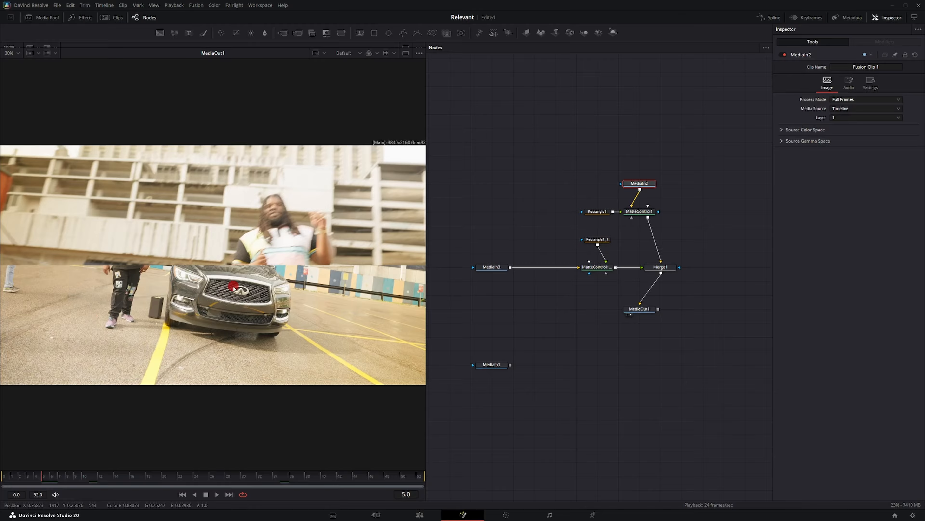
# - Insert a Transform node after MediaIn2 and shift its image downward to frame the performer and car in the lower half
pyautogui.moveTo(648, 183); pyautogui.dragTo(648, 154)
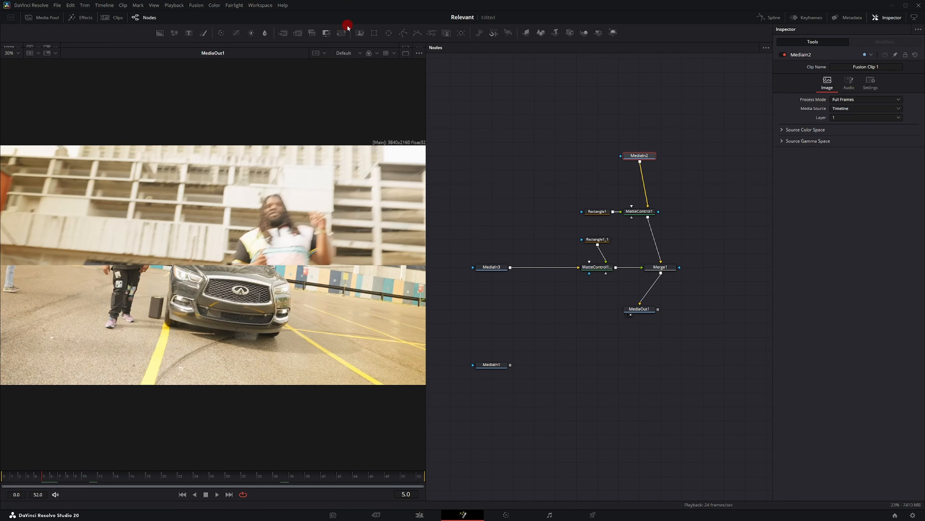
pyautogui.click(341, 33)
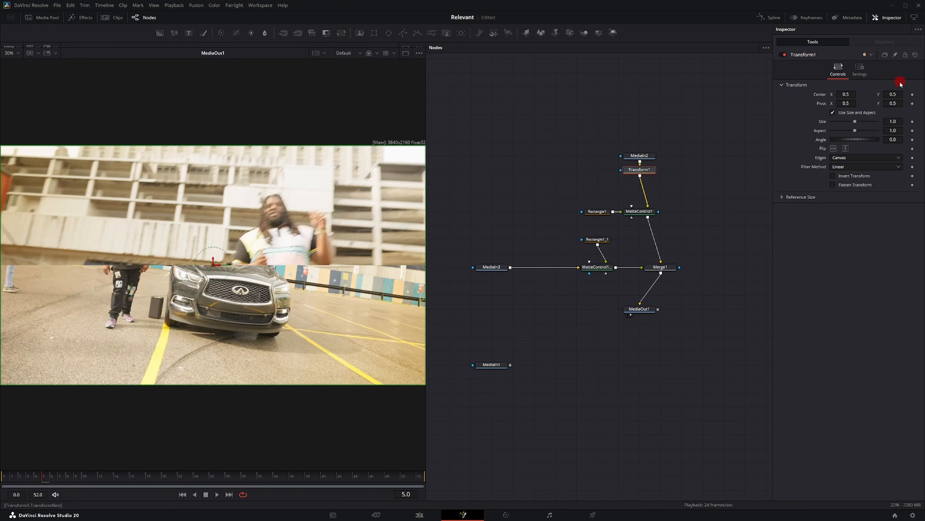
pyautogui.moveTo(899, 94); pyautogui.dragTo(832, 95)
# - Insert a Transform node after MediaIn3, raise its center Y to about 0.575, and play back the split screen
pyautogui.click(496, 272)
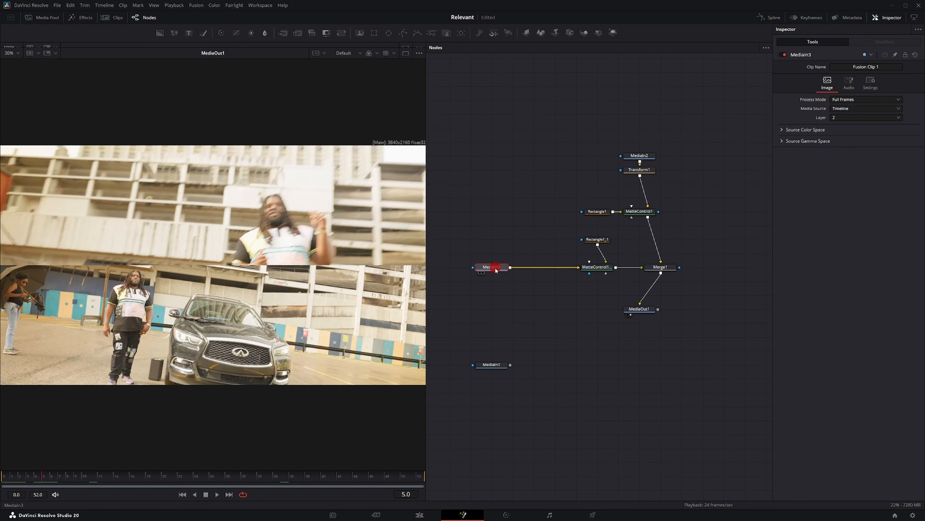
pyautogui.click(341, 34)
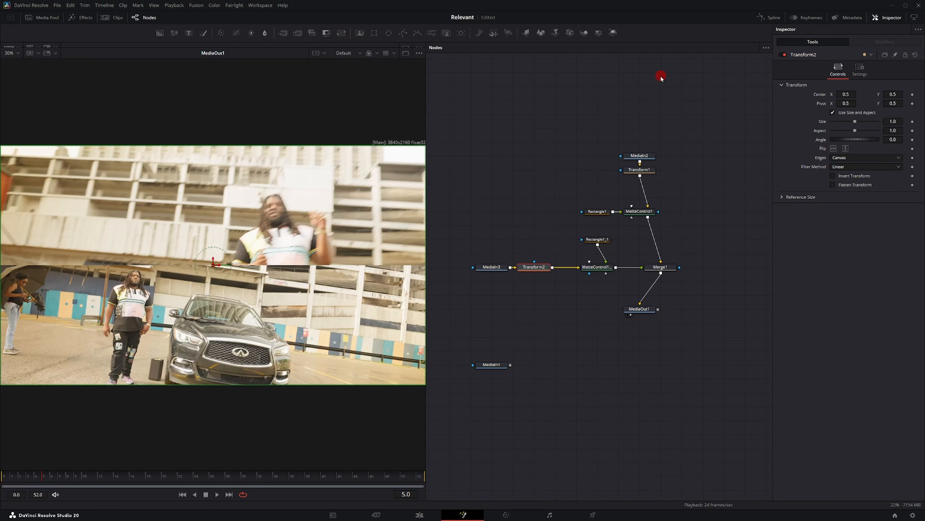
pyautogui.moveTo(892, 95); pyautogui.dragTo(906, 94)
pyautogui.press('space')
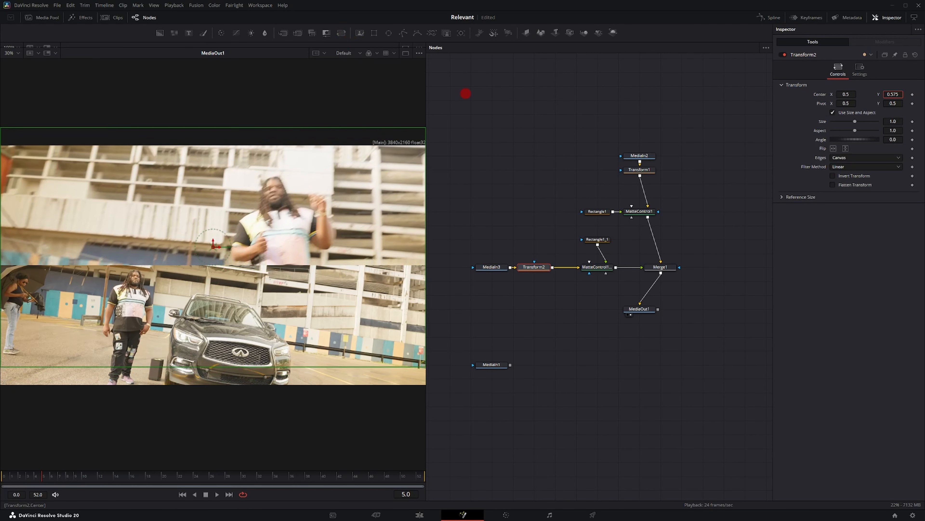
# - Move MediaOut1 down in line with MediaIn1 and display MediaIn1 in the viewer
pyautogui.moveTo(639, 308); pyautogui.dragTo(660, 364)
pyautogui.click(496, 365)
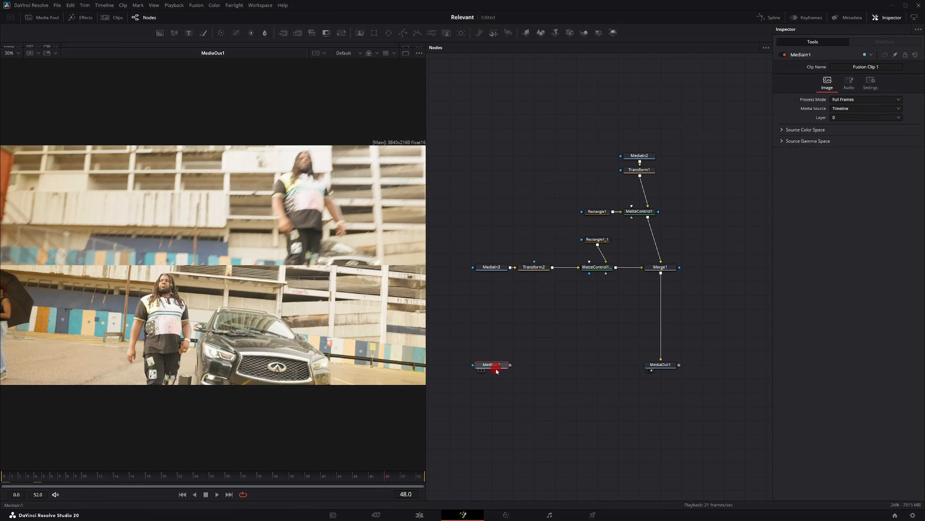
pyautogui.moveTo(486, 374); pyautogui.dragTo(183, 423)
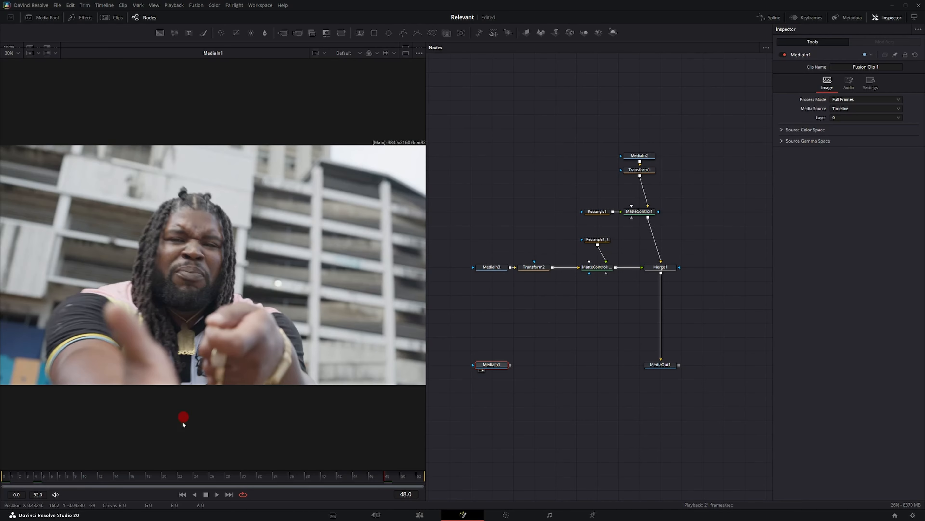
# - Add a Magic Mask node after MediaIn1, stroke the performer's face at frame 23, and check the tracked cutout across frames
pyautogui.moveTo(435, 29); pyautogui.dragTo(557, 366)
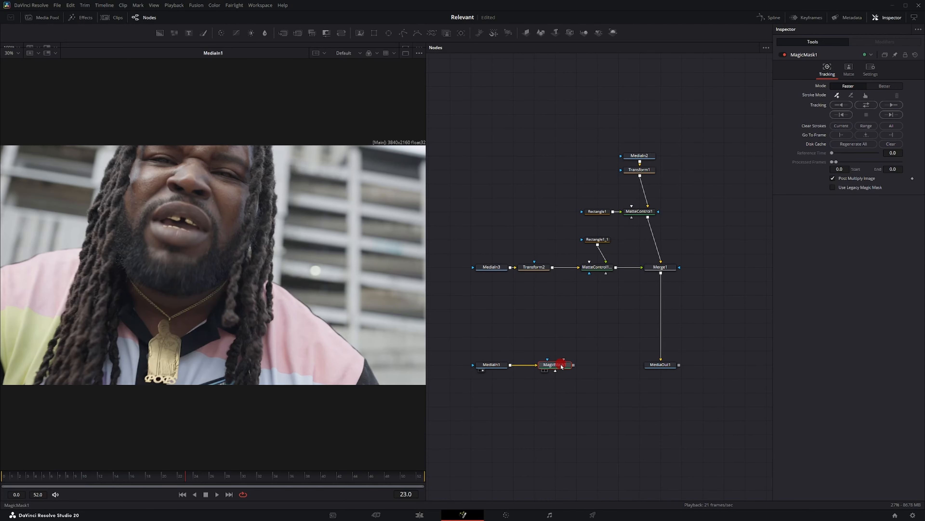
pyautogui.moveTo(211, 167); pyautogui.dragTo(203, 193)
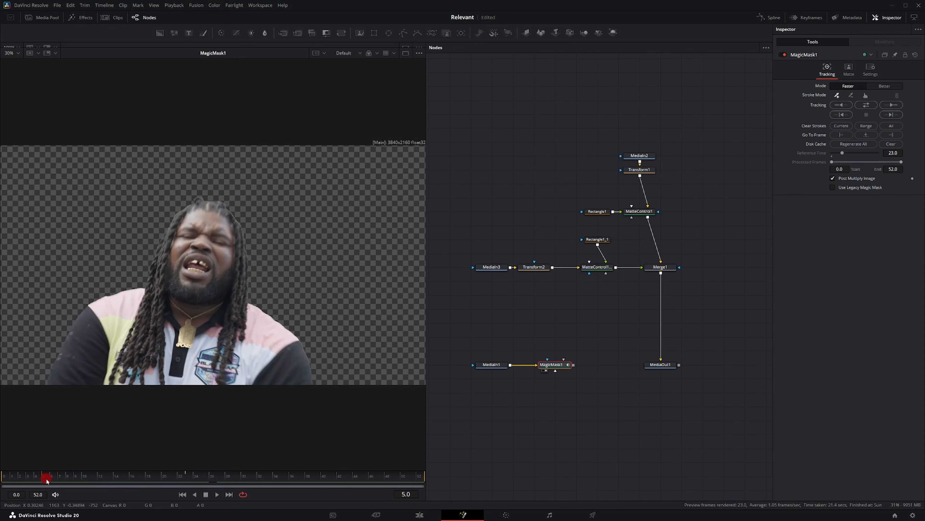
pyautogui.moveTo(47, 476); pyautogui.dragTo(129, 475)
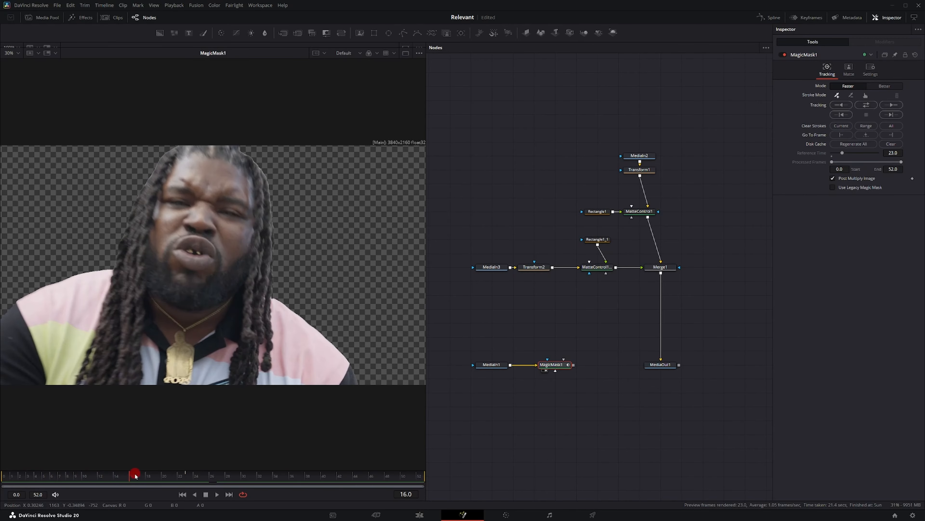
# - Merge the MagicMask1 output over Merge1, display MediaOut1 in the viewer, and play back the composite
pyautogui.moveTo(574, 364); pyautogui.dragTo(661, 266)
pyautogui.click(664, 372)
pyautogui.click(665, 379)
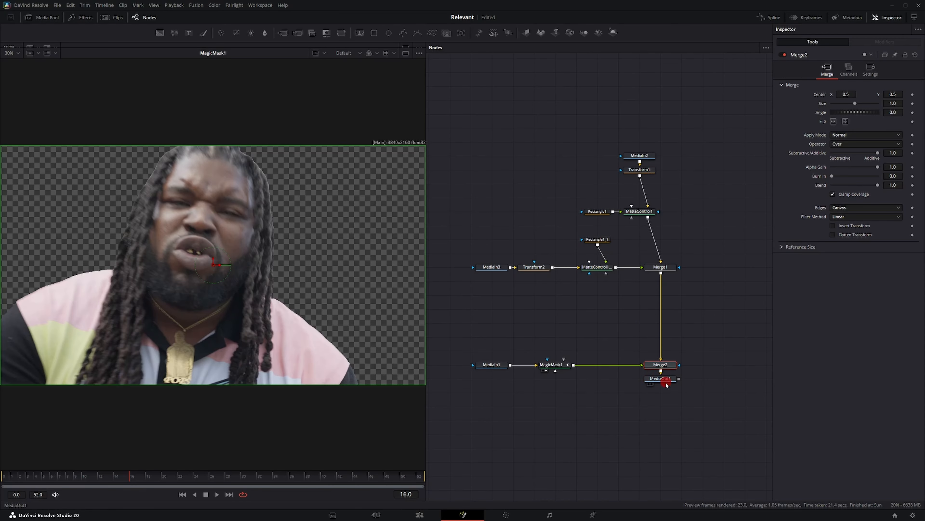
pyautogui.press('space')
pyautogui.click(200, 450)
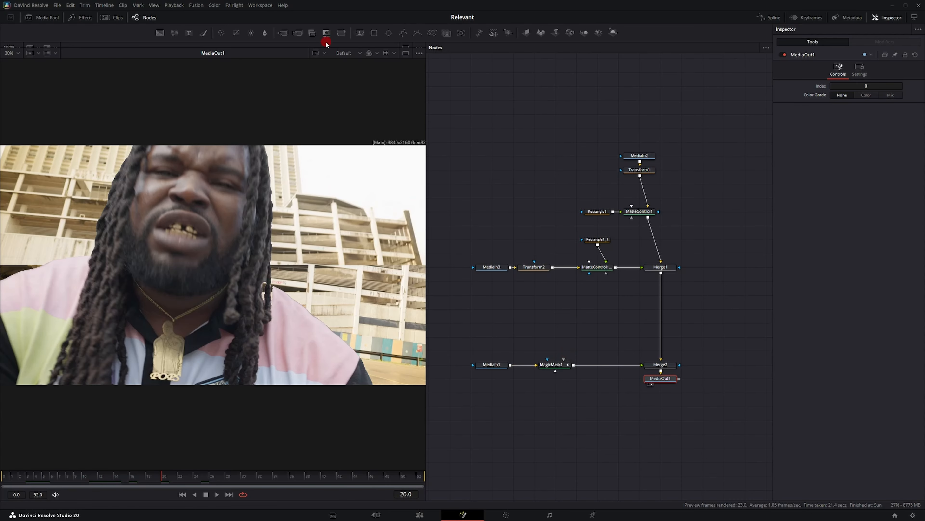
# - Insert a Matte Control node between MagicMask1 and Merge2
pyautogui.click(327, 33)
pyautogui.moveTo(634, 365)
pyautogui.mouseDown()
pyautogui.moveTo(584, 337)
pyautogui.moveTo(647, 365)
pyautogui.mouseUp()
pyautogui.moveTo(610, 337); pyautogui.dragTo(610, 364)
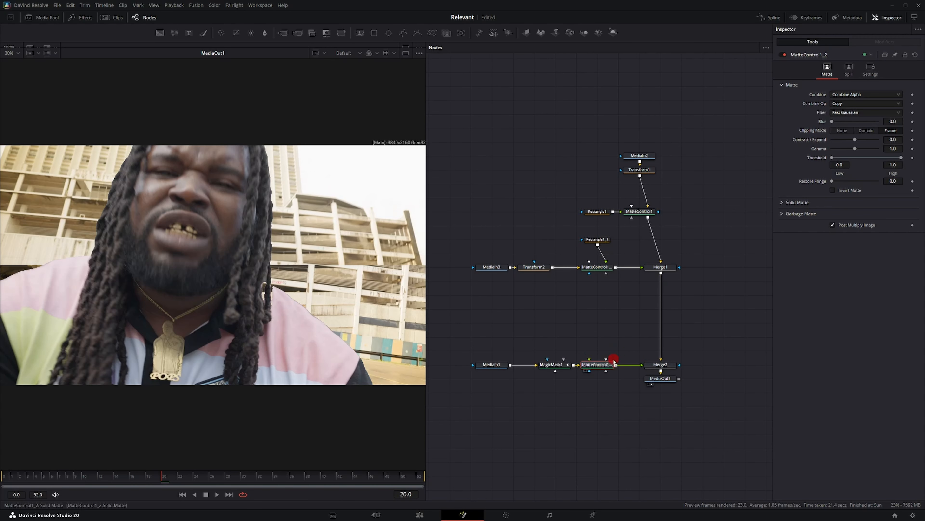
# - Duplicate the Rectangle1 node and connect the copy to the foreground input of the Matte Control after MagicMask1
pyautogui.click(596, 212)
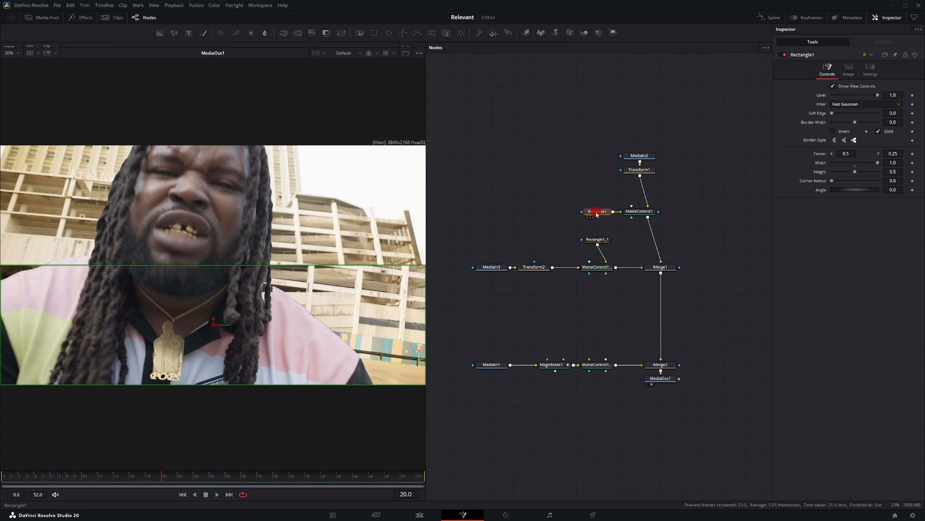
pyautogui.click(593, 326)
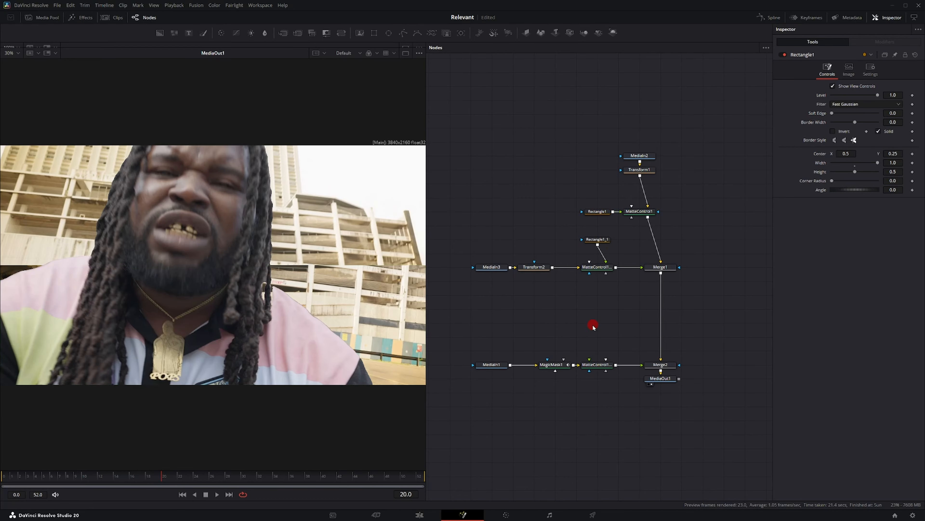
pyautogui.hotkey('ctrl', 'v')
pyautogui.moveTo(613, 327); pyautogui.dragTo(594, 366)
pyautogui.click(616, 379)
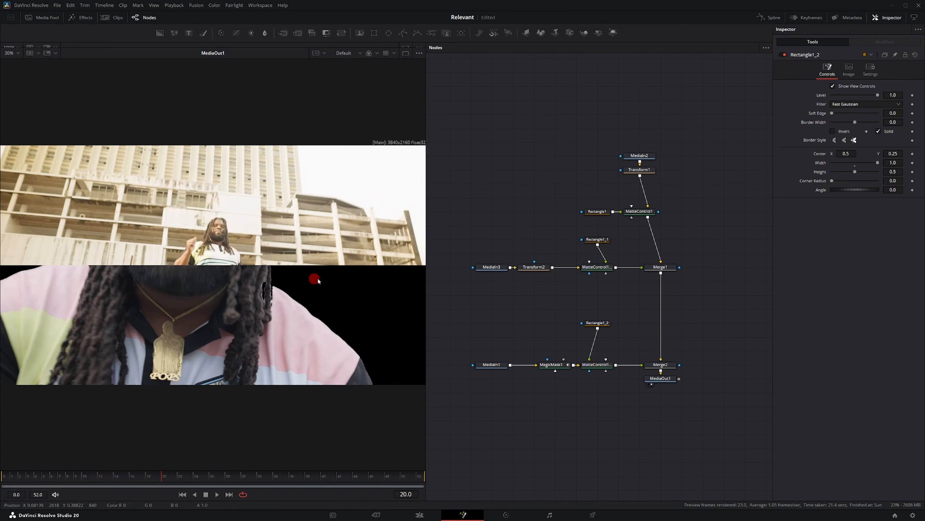
# - Set the Combine Op of the Matte Control after MagicMask1 to And
pyautogui.click(599, 366)
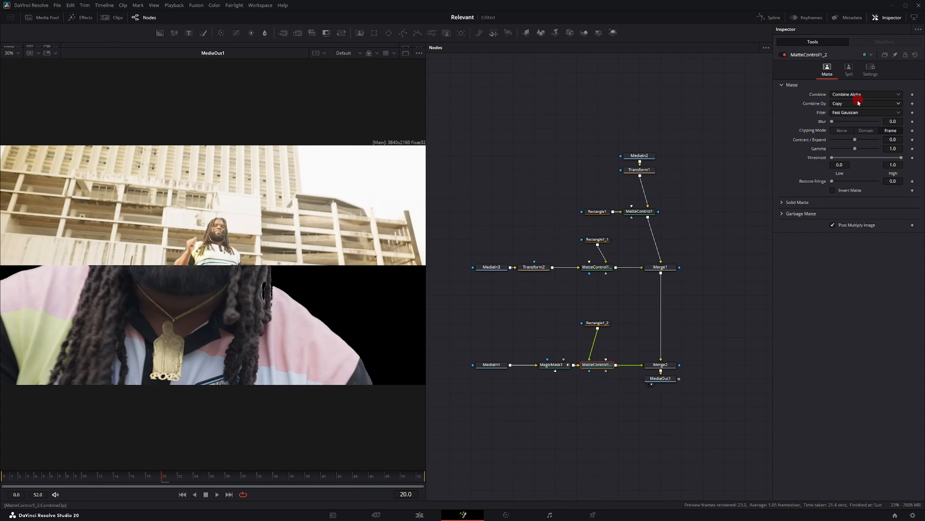
pyautogui.click(845, 106)
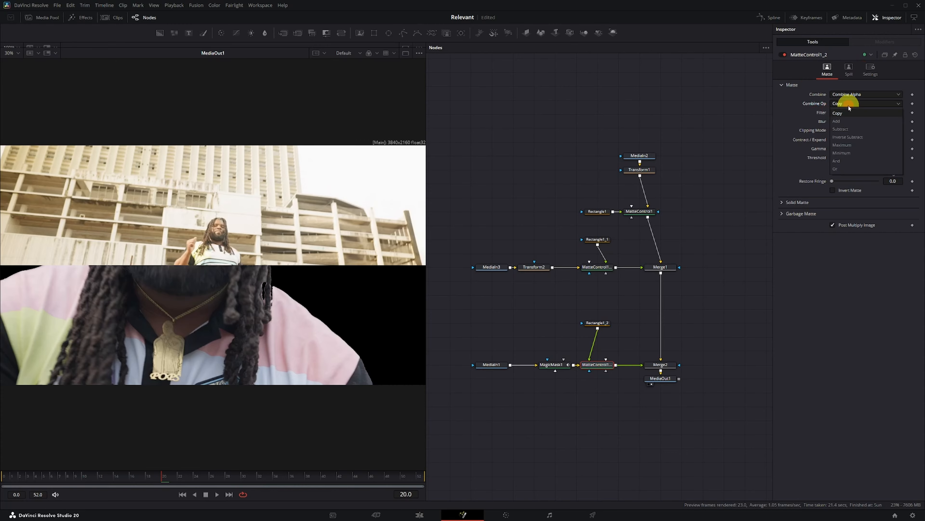
pyautogui.click(852, 160)
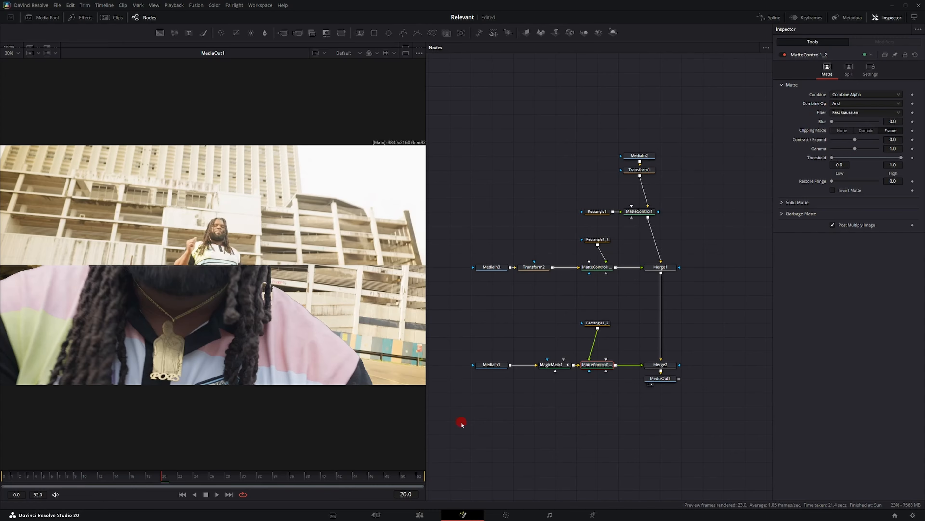
# - Move MediaOut1 down, add another Matte Control below the MagicMask1 branch, and place a copy of Rectangle1_1 beside it
pyautogui.moveTo(660, 378); pyautogui.dragTo(661, 406)
pyautogui.moveTo(590, 330); pyautogui.dragTo(598, 391)
pyautogui.click(600, 241)
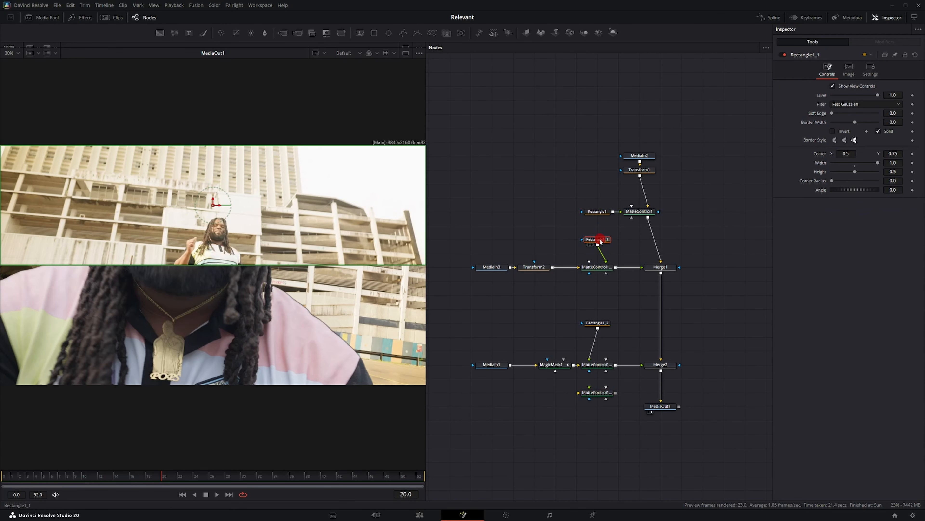
pyautogui.click(560, 393)
pyautogui.hotkey('ctrl', 'v')
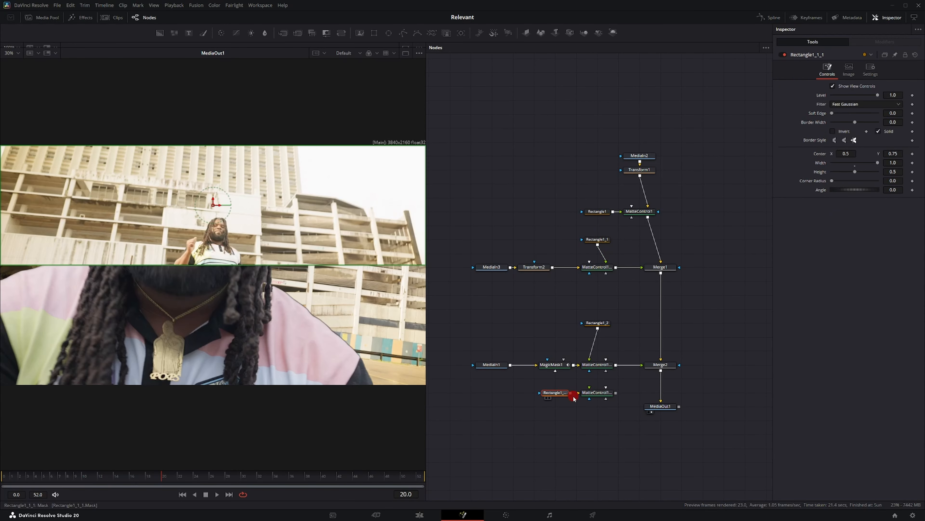
# - Connect the new rectangle mask to the foreground input of the Matte Control below the MagicMask1 branch
pyautogui.moveTo(573, 394); pyautogui.dragTo(596, 395)
pyautogui.click(620, 412)
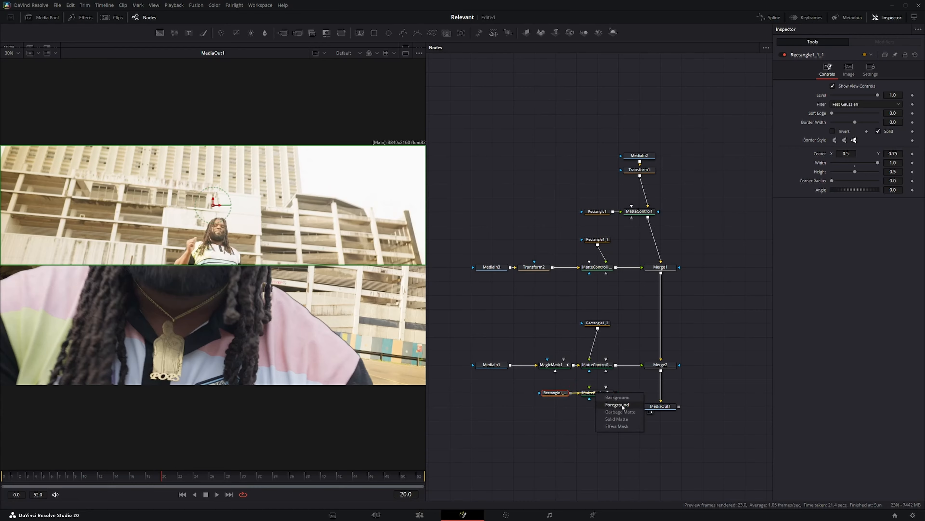
pyautogui.click(599, 388)
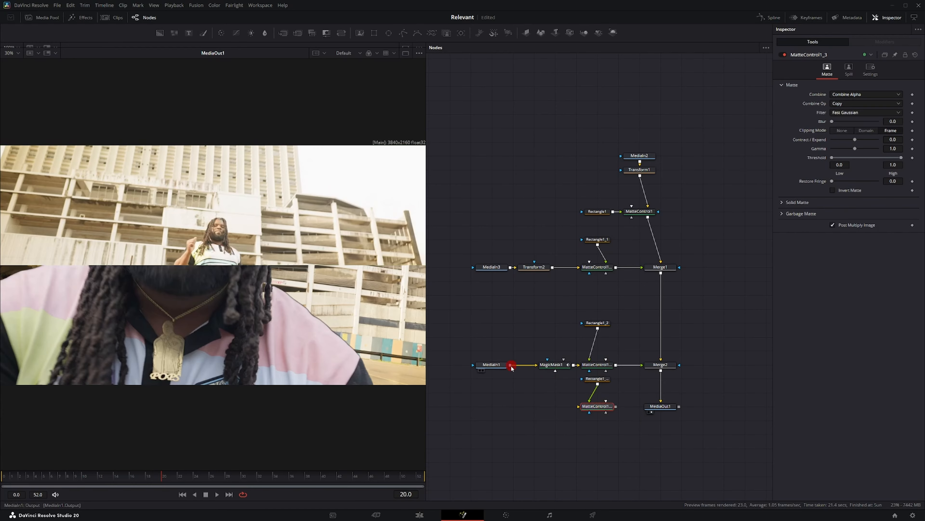
# - Feed MediaIn1 into the lower Matte Control and merge its output over Merge2 ahead of MediaOut1
pyautogui.moveTo(510, 365); pyautogui.dragTo(656, 372)
pyautogui.click(589, 411)
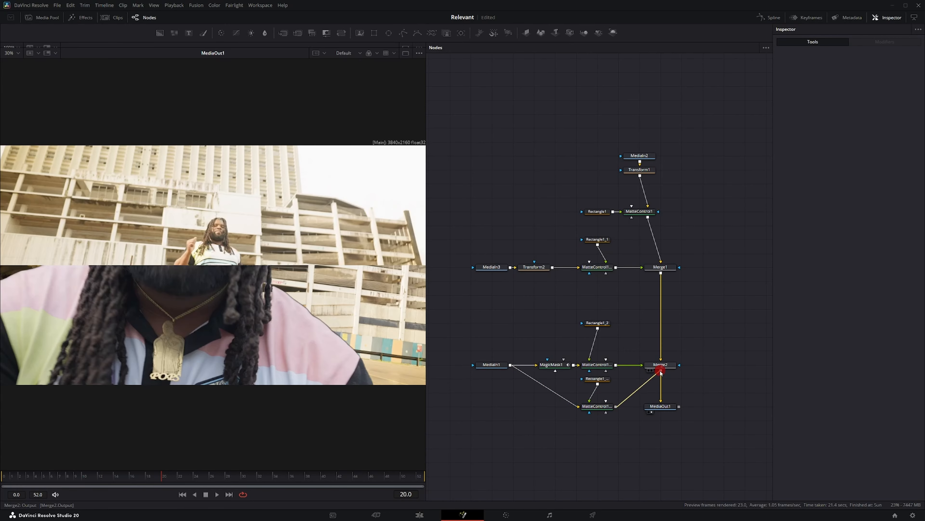
pyautogui.click(660, 406)
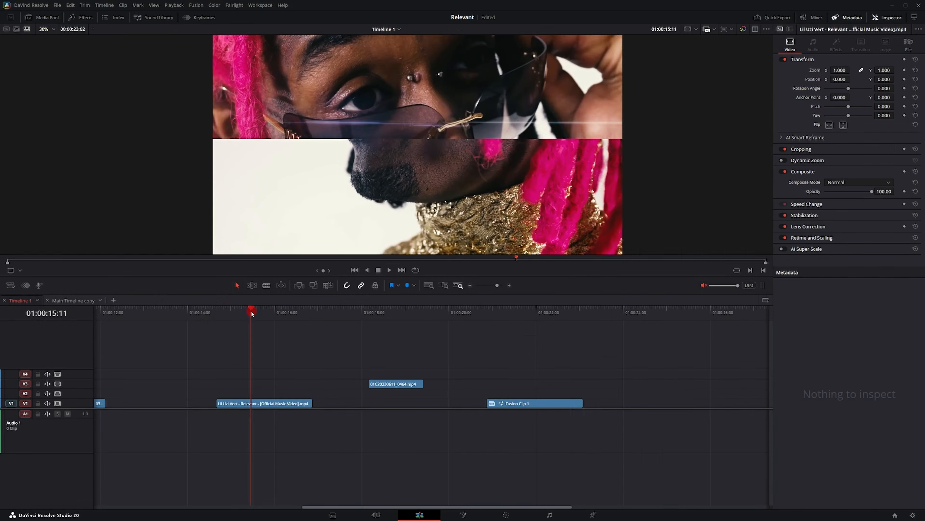
# - Review the split-screen moment in the reference music video up to 01:00:16:00 on the edit timeline, and return to the Fusion composition
pyautogui.moveTo(250, 310); pyautogui.dragTo(275, 313)
pyautogui.click(321, 181)
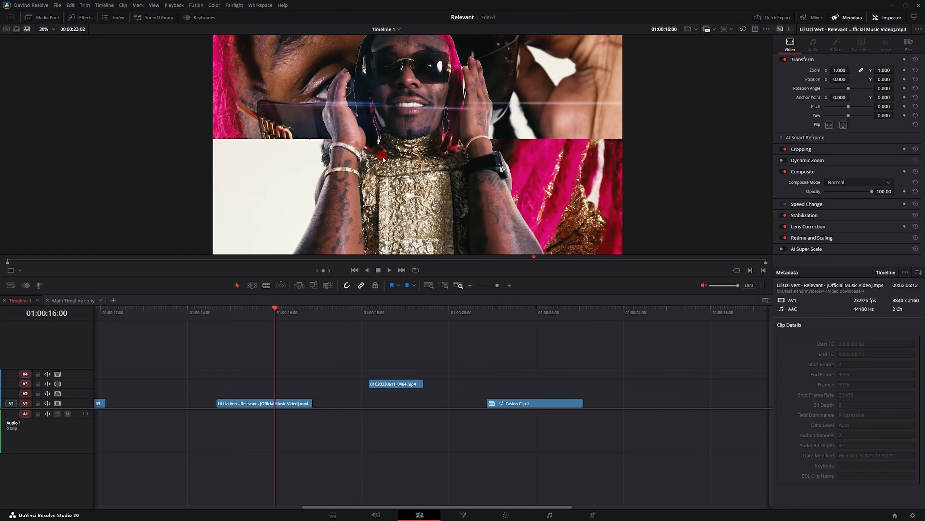
pyautogui.click(509, 311)
pyautogui.hotkey('shift', '5')
# - Rename the Matte Control node feeding Merge3 to TOP
pyautogui.click(564, 420)
pyautogui.click(553, 423)
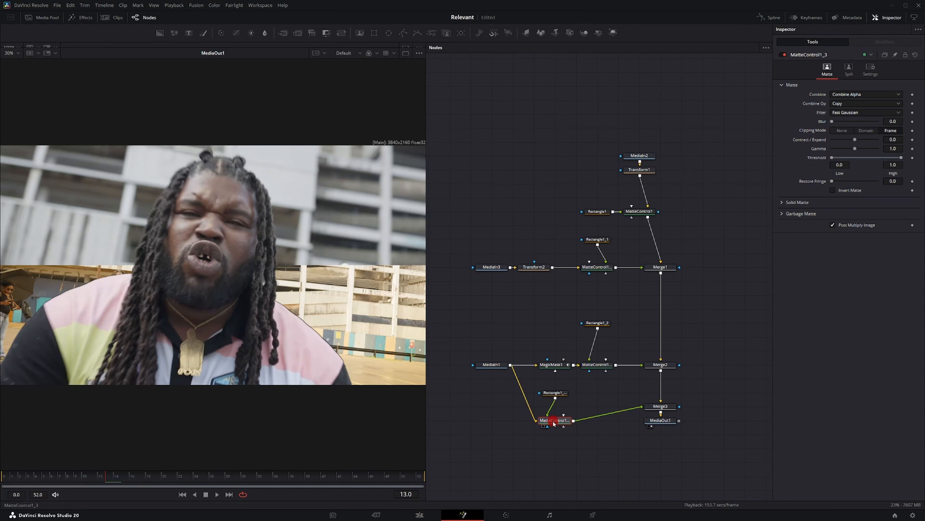
pyautogui.press('F2')
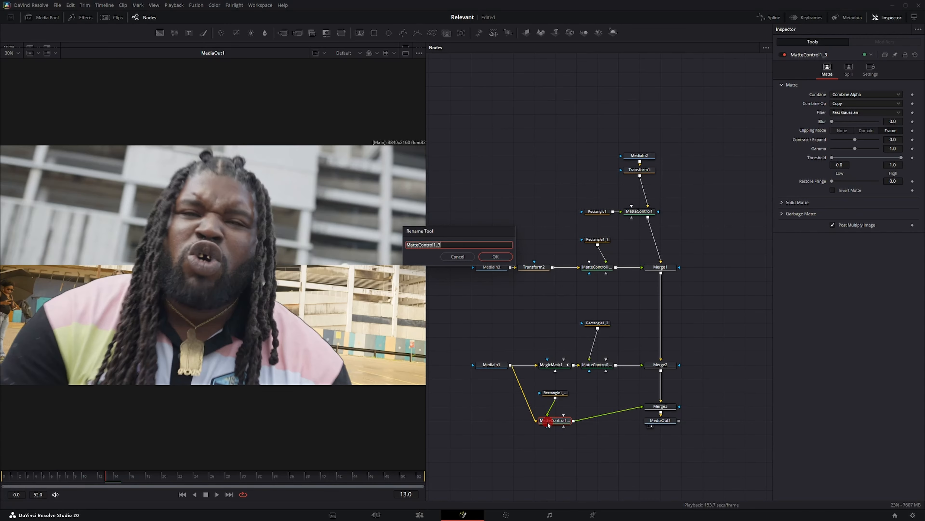
pyautogui.write('TOP')
pyautogui.press('Return')
# - Rename the Matte Control node after MagicMask1 to BOTTOM
pyautogui.click(606, 366)
pyautogui.press('F2')
pyautogui.write('BOTTOM')
pyautogui.press('Return')
# - Feed the TOP node's background from MagicMask1 instead of MediaIn1 and shift MagicMask1 closer to MediaIn1
pyautogui.click(554, 393)
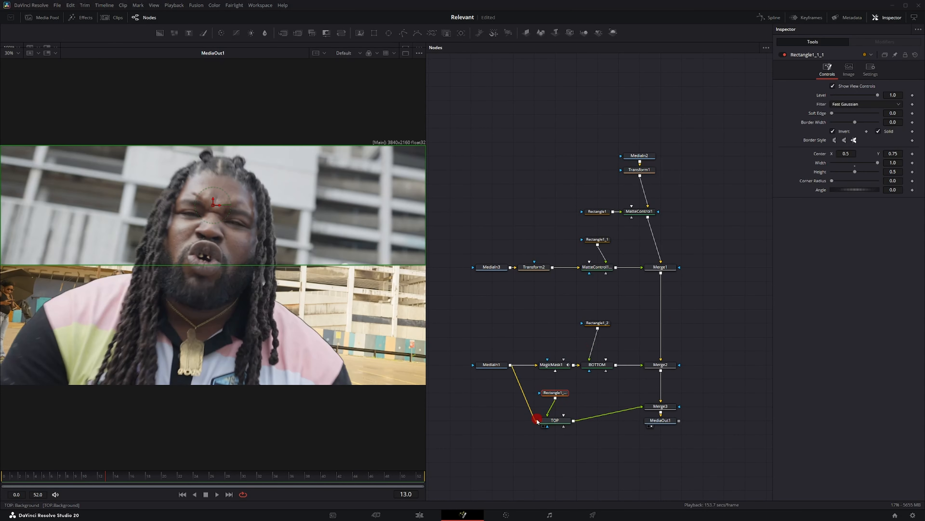
pyautogui.moveTo(537, 424); pyautogui.dragTo(509, 387)
pyautogui.moveTo(575, 364); pyautogui.dragTo(531, 364)
pyautogui.click(585, 430)
pyautogui.click(552, 420)
# - Insert a DVE node between BOTTOM and Merge2
pyautogui.click(605, 364)
pyautogui.hotkey('shift', 'space')
pyautogui.write('dve')
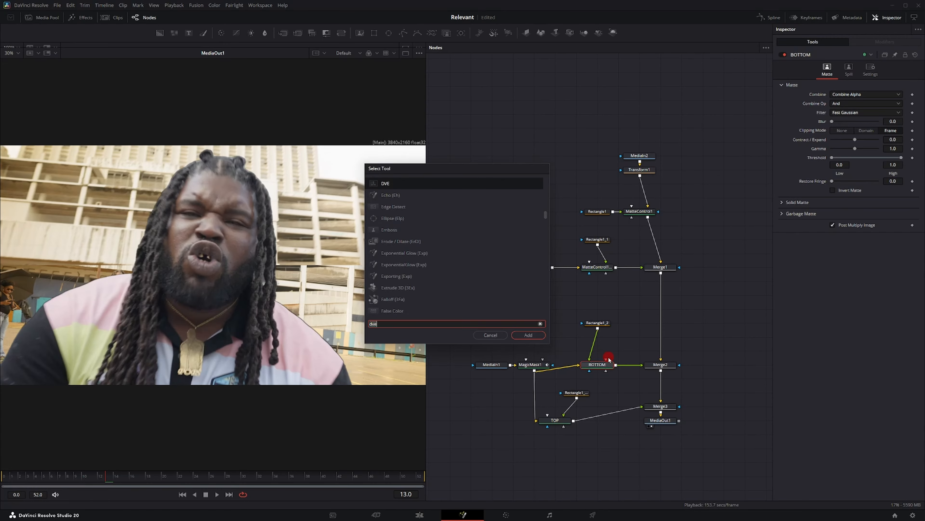
pyautogui.press('Return')
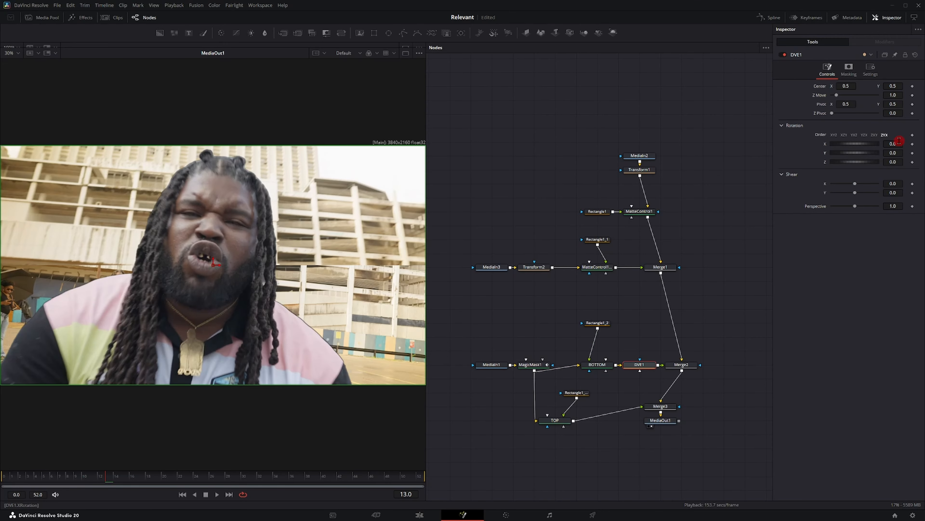
# - Set the X rotation of DVE1 to -90
pyautogui.moveTo(888, 144); pyautogui.dragTo(145, 178)
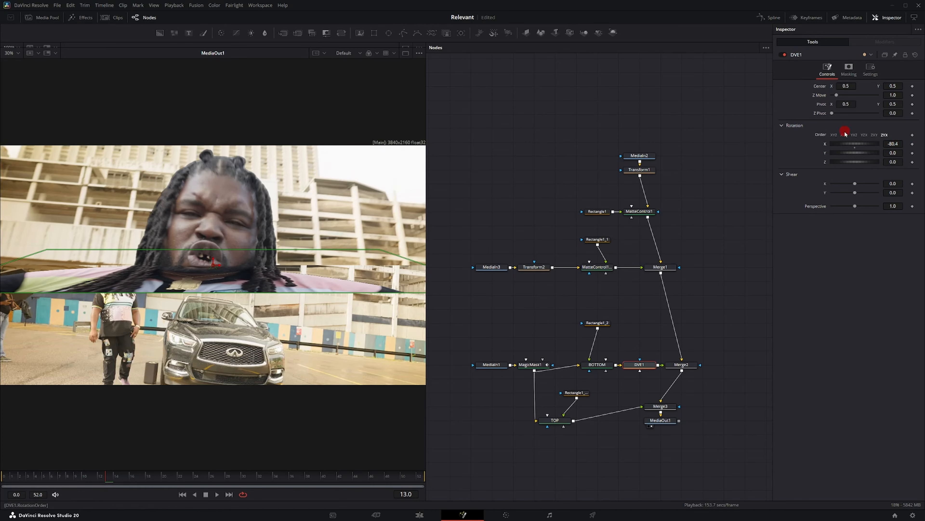
pyautogui.click(895, 143)
pyautogui.write('-90')
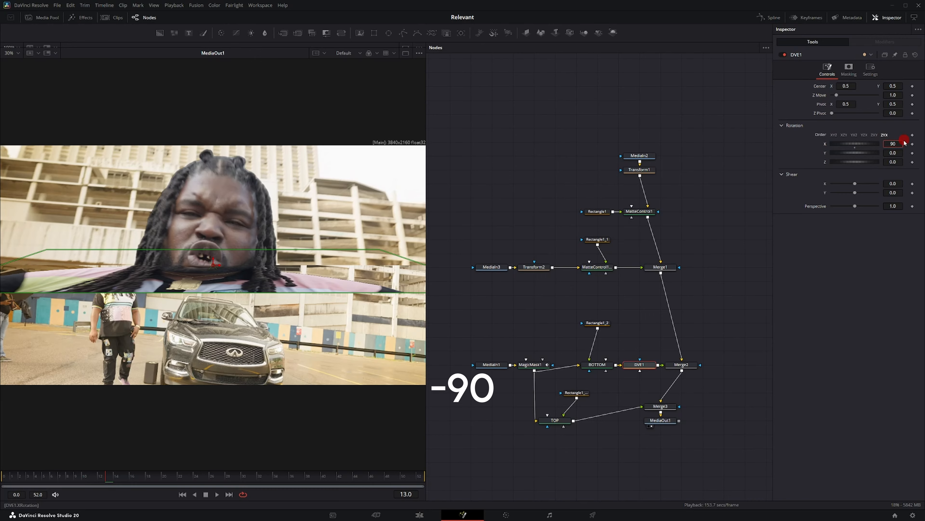
# - Set the Soft Edge of the rectangle mask feeding TOP to 0.2
pyautogui.click(589, 382)
pyautogui.click(581, 395)
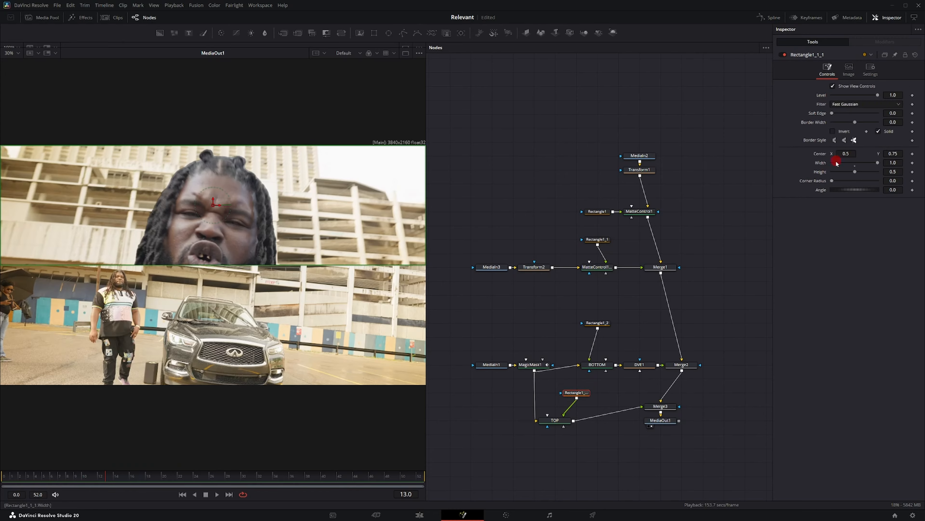
pyautogui.moveTo(894, 153)
pyautogui.mouseDown()
pyautogui.moveTo(467, 142)
pyautogui.moveTo(630, 110)
pyautogui.moveTo(893, 154)
pyautogui.mouseUp()
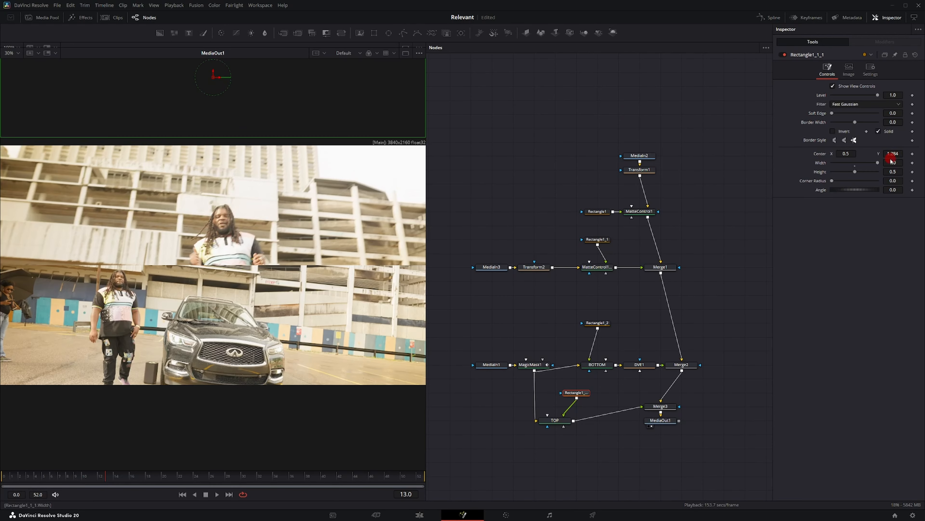
pyautogui.hotkey('ctrl', 'z')
pyautogui.moveTo(888, 109)
pyautogui.mouseDown()
pyautogui.moveTo(902, 112)
pyautogui.moveTo(886, 113)
pyautogui.mouseUp()
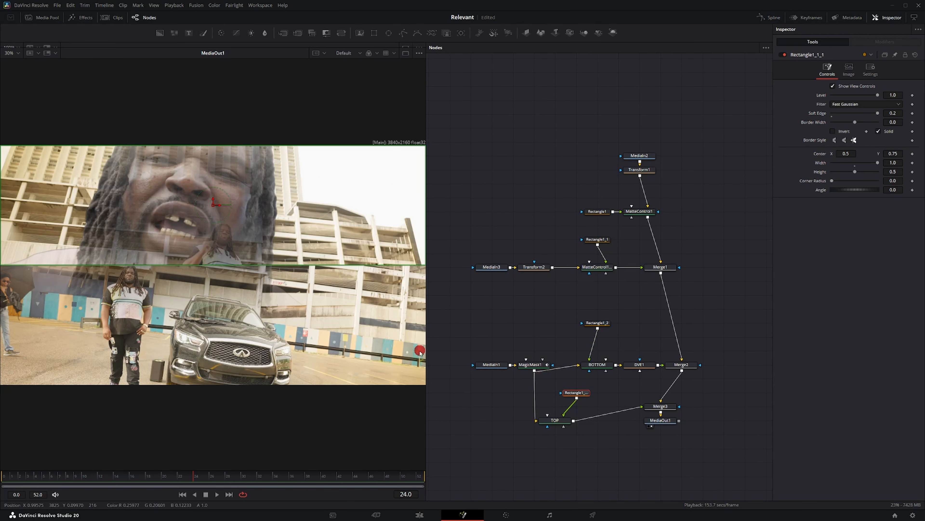
# - Raise the TOP rectangle mask to Center Y 1.284 and keyframe its Center and Soft Edge at frame 24
pyautogui.moveTo(909, 160); pyautogui.dragTo(618, 132)
pyautogui.scroll(-2, 200, 457)
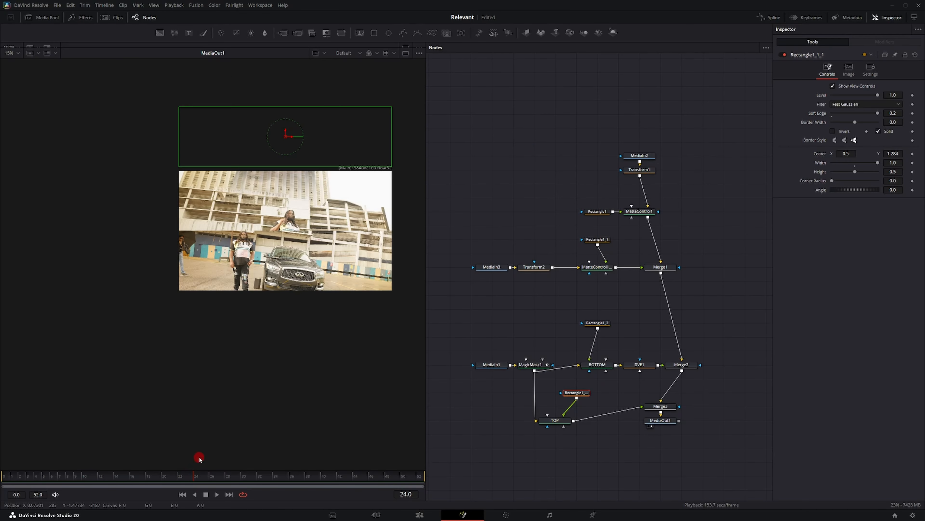
pyautogui.click(914, 154)
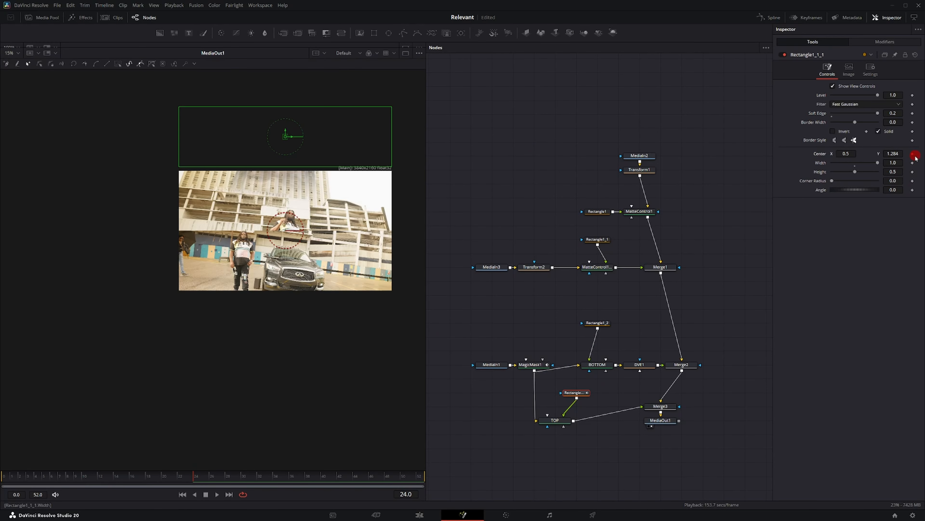
pyautogui.click(913, 114)
# - At frame 34, set the TOP rectangle mask's Center Y to 0.75 and Soft Edge to 0.0, and play back the animation
pyautogui.click(211, 475)
pyautogui.moveTo(213, 476); pyautogui.dragTo(272, 476)
pyautogui.click(893, 154)
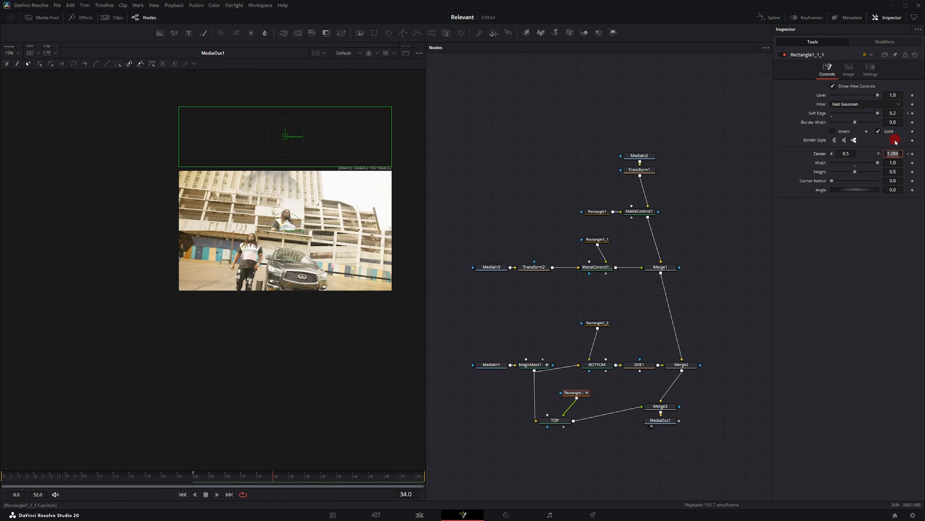
pyautogui.press('Tab')
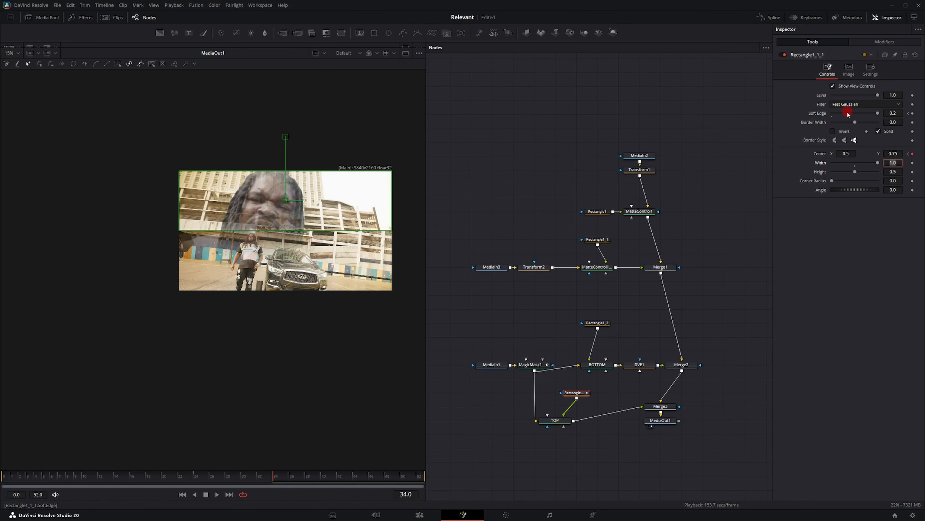
pyautogui.moveTo(902, 111); pyautogui.dragTo(892, 112)
pyautogui.press('space')
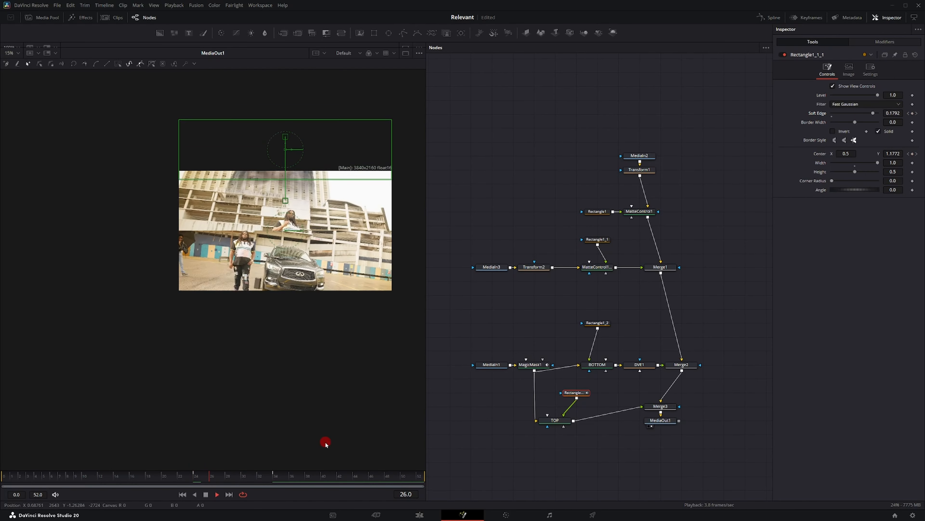
pyautogui.press('space')
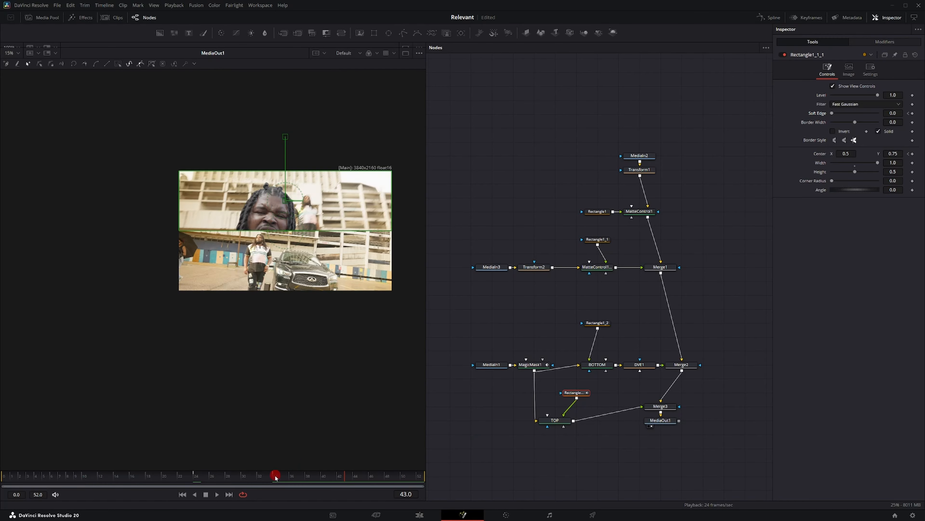
# - Keyframe DVE1's X rotation of -90 at frame 34
pyautogui.click(644, 346)
pyautogui.click(643, 365)
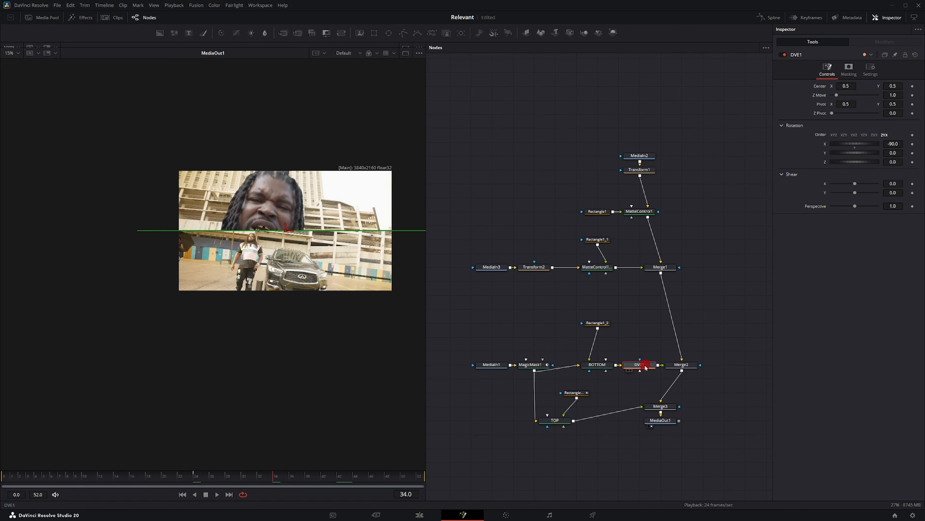
pyautogui.click(854, 146)
pyautogui.click(913, 144)
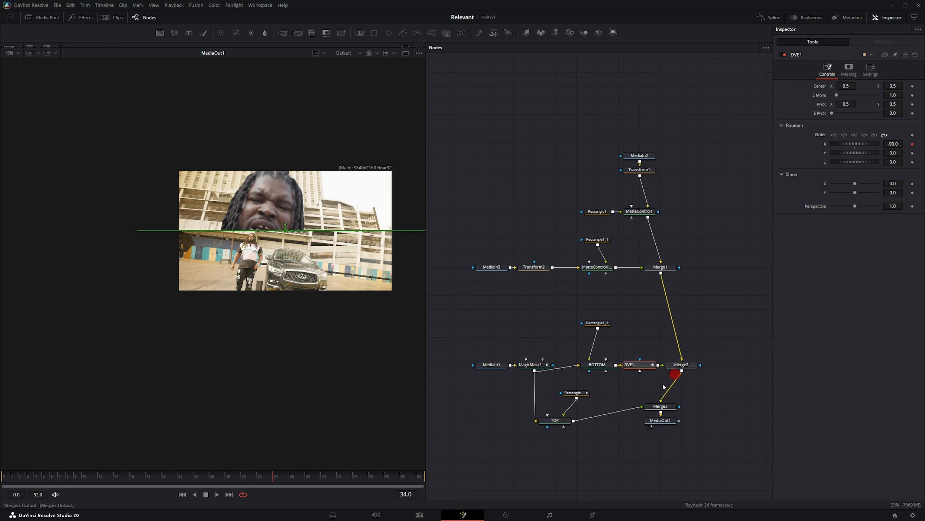
# - Adjust DVE1's X rotation at frame 44 to animate the BOTTOM half
pyautogui.click(294, 476)
pyautogui.moveTo(278, 482); pyautogui.dragTo(355, 478)
pyautogui.click(858, 145)
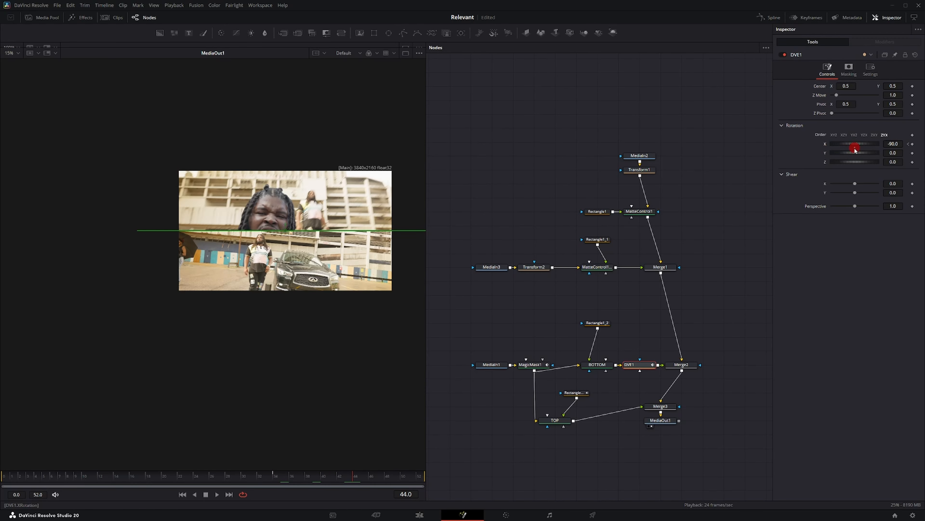
# - Return to the first frame and select the rectangle mask feeding TOP
pyautogui.press('Home')
pyautogui.click(579, 392)
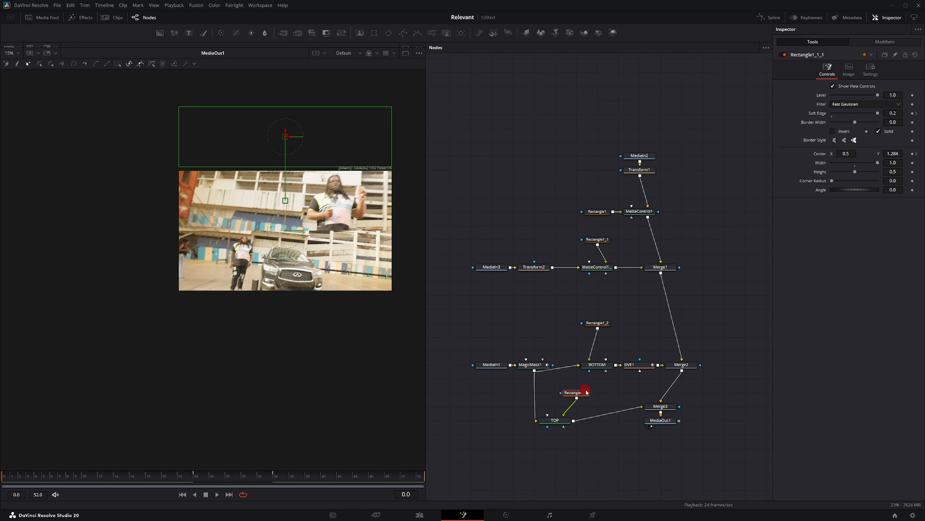